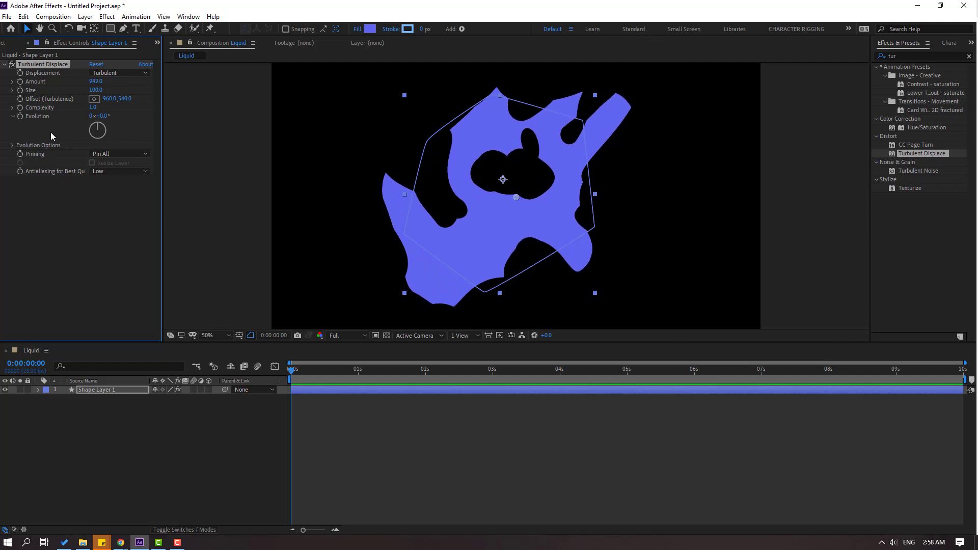
Set the Turbulent Displace Size to 35 and add an Evolution keyframe at the start of the timeline.
drag(100, 120, 62, 163)
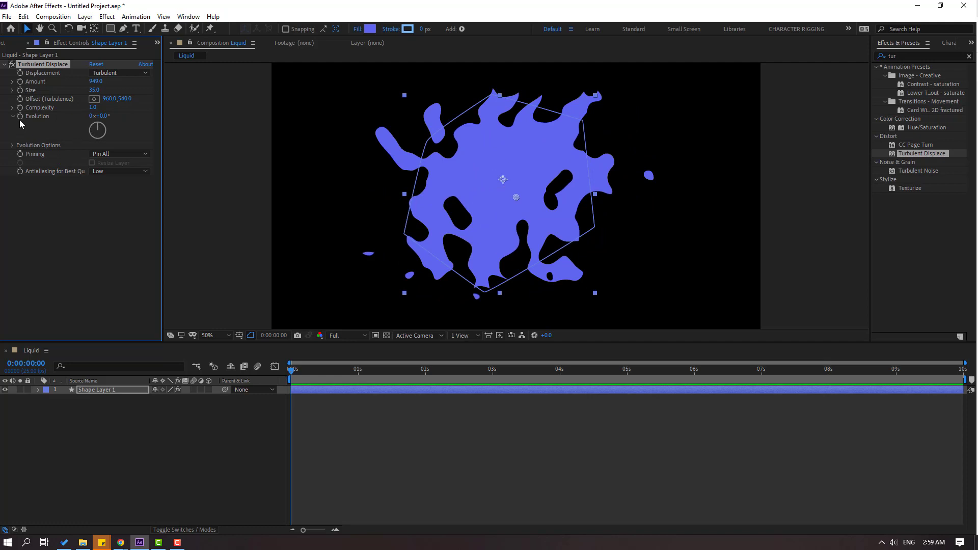
key(u)
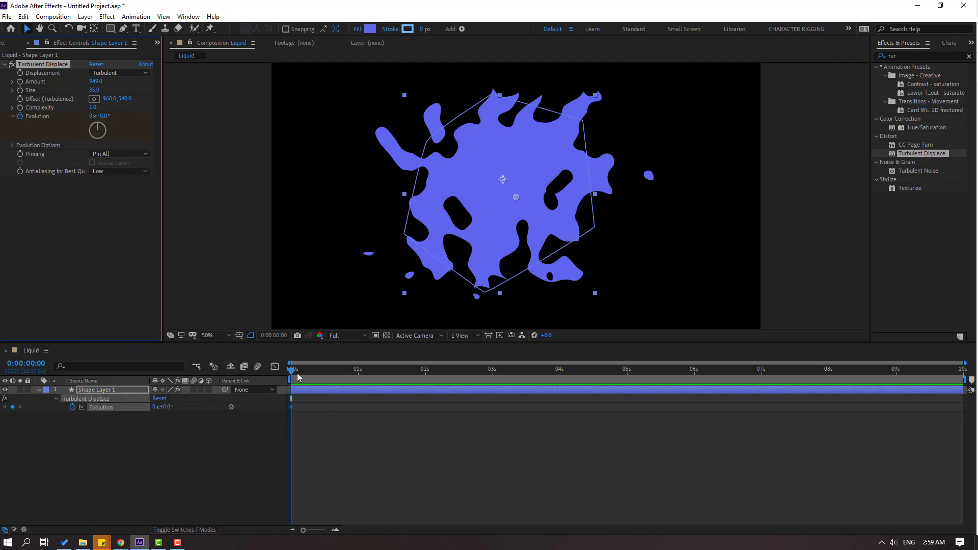
Set Evolution to 5 revolutions at 2 seconds and preview the animation.
drag(298, 378, 392, 381)
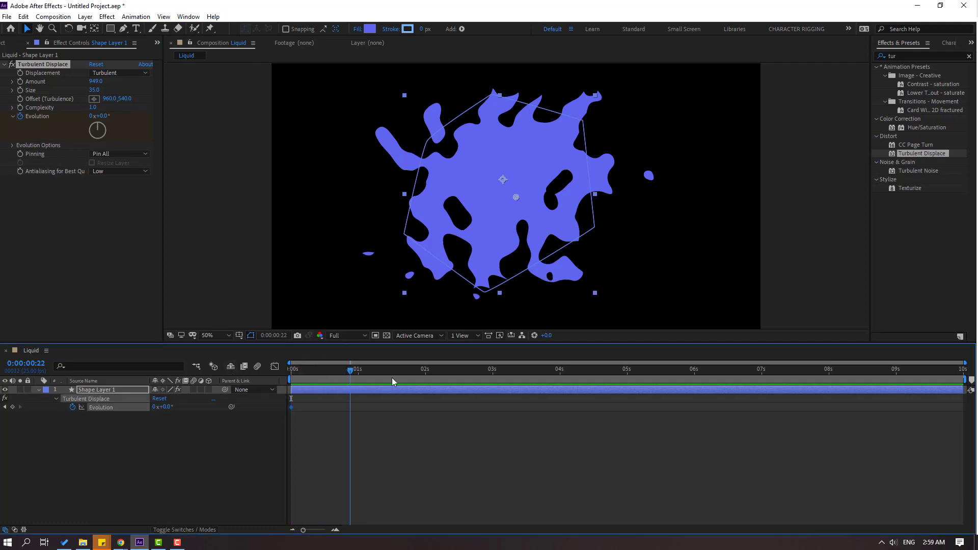
click(92, 116)
text(5)
key(Return)
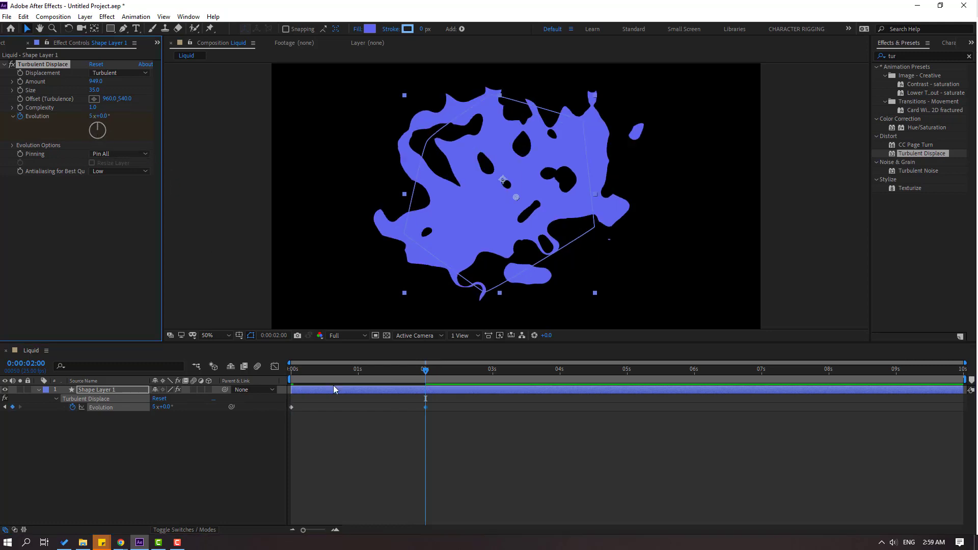
click(349, 457)
key(space)
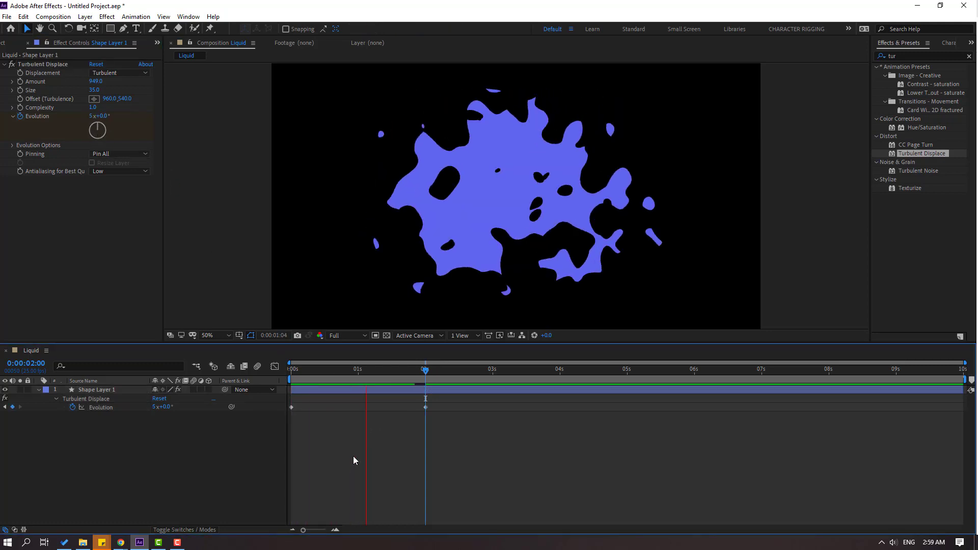
key(space)
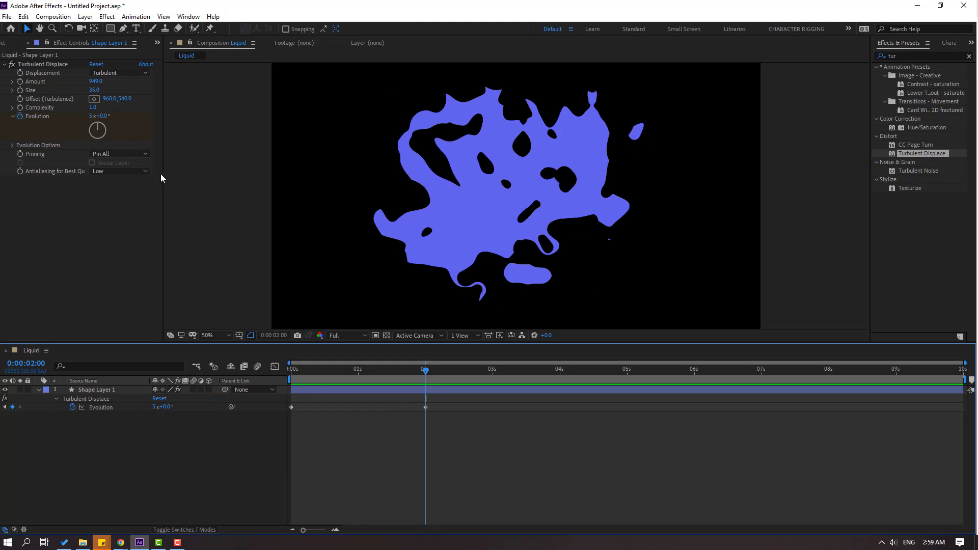
Set the 2-second Evolution keyframe to 2 revolutions and play back the slower motion.
click(91, 117)
text(2)
key(Return)
key(space)
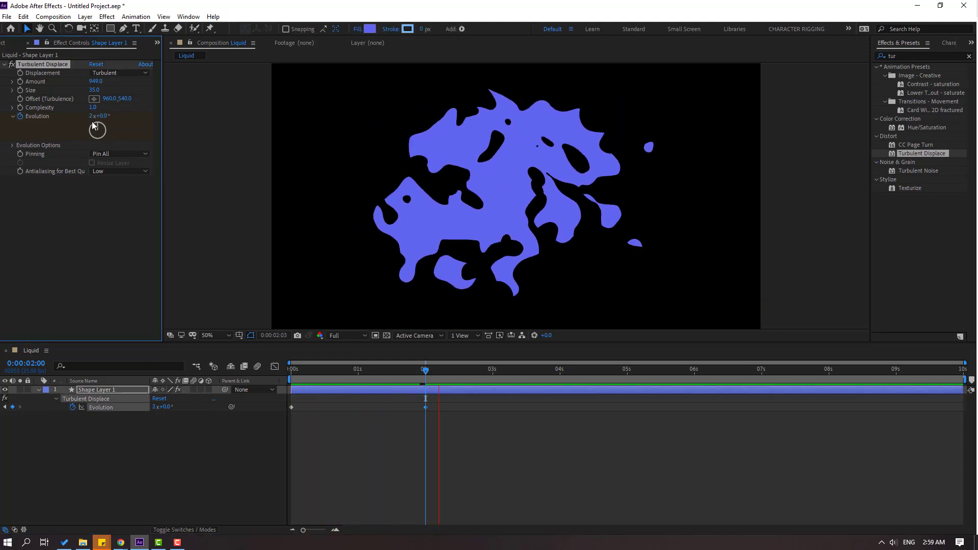
key(space)
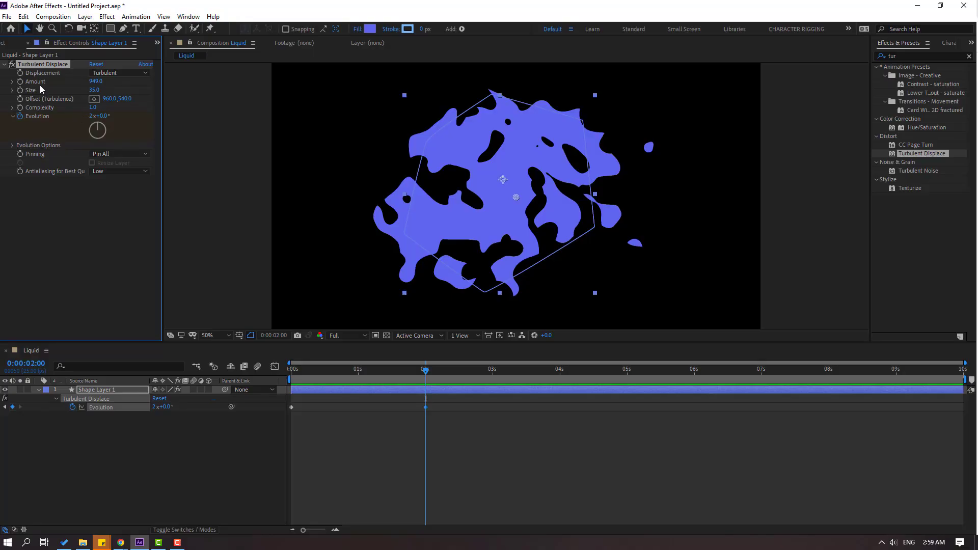
Try the Bulge displacement type on the shape and scrub through the first two seconds.
click(102, 74)
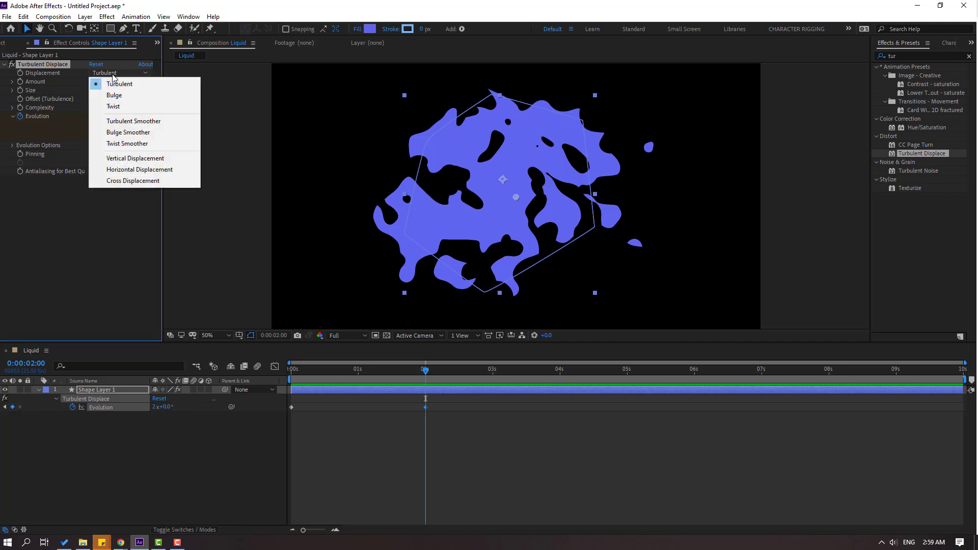
click(114, 77)
click(114, 78)
click(114, 94)
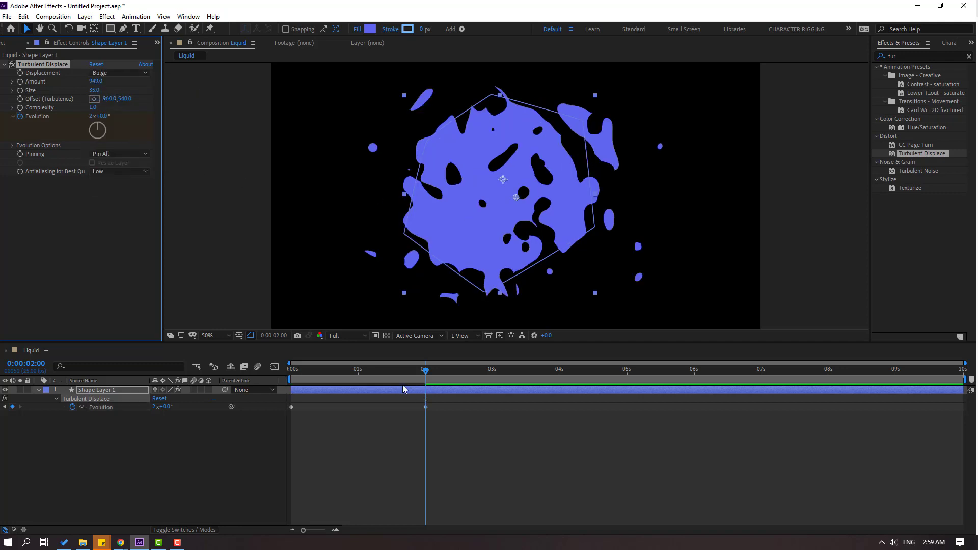
click(379, 372)
drag(361, 379, 337, 378)
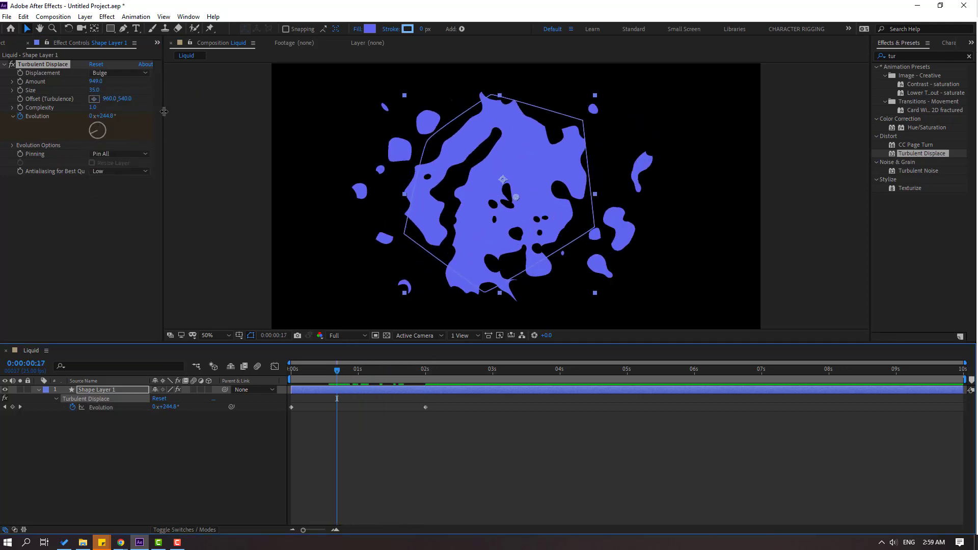
Set the displacement type to Twist and preview the animation up to 2 seconds.
click(122, 74)
click(120, 106)
click(315, 370)
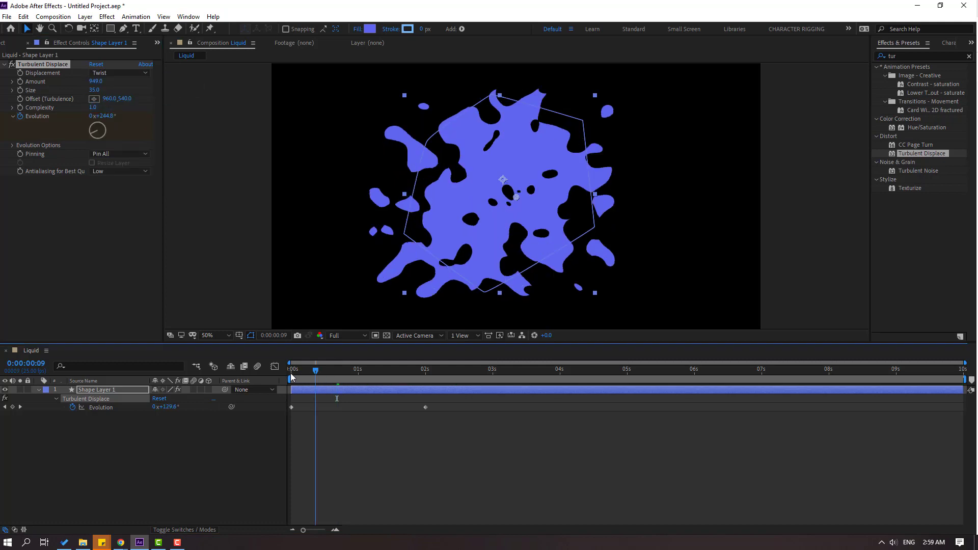
drag(291, 374, 331, 380)
key(space)
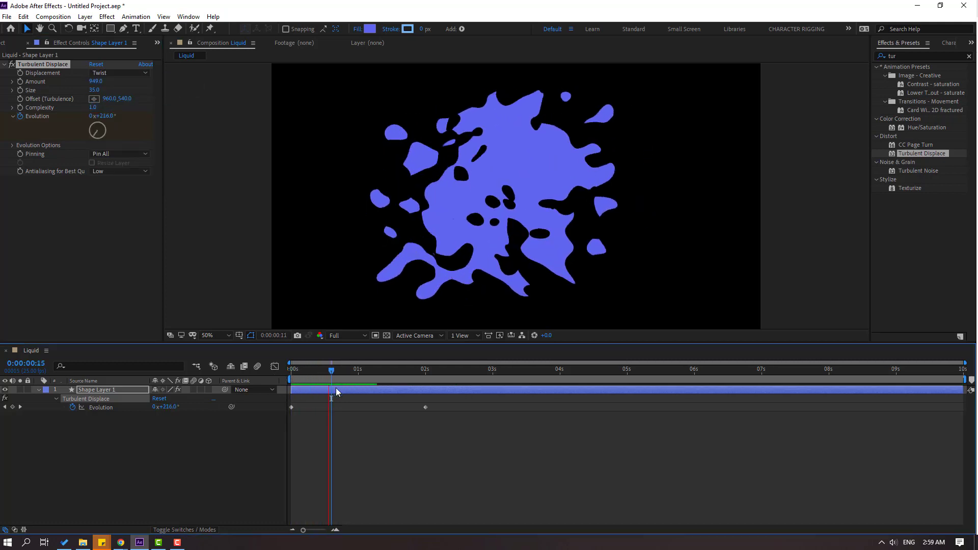
click(407, 372)
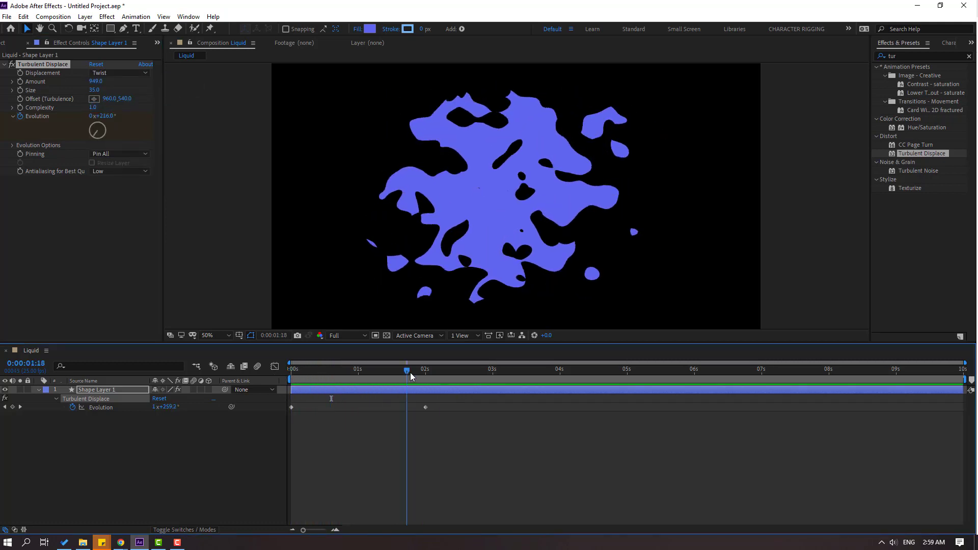
drag(411, 372, 425, 372)
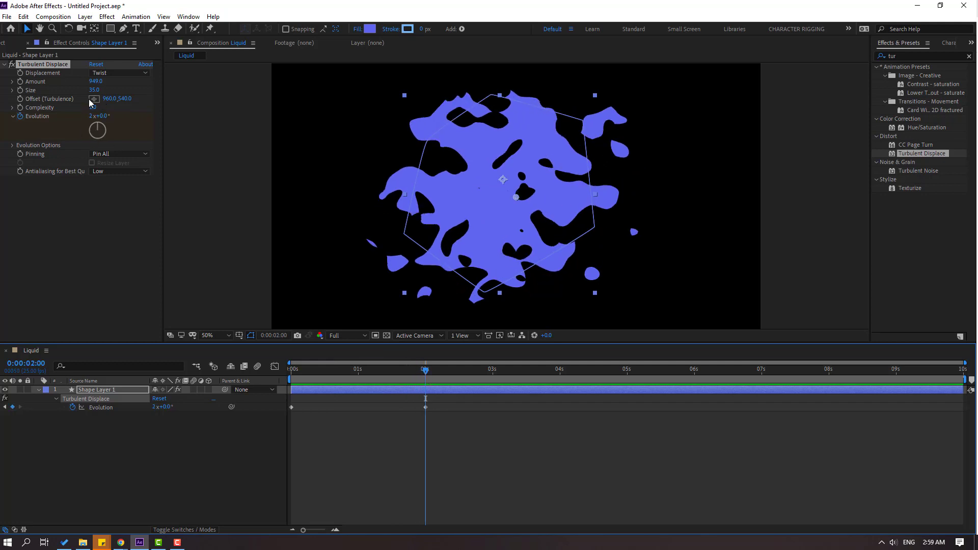
Set the Turbulent Displace Amount to 447 and Size to 31, and preview the splash.
drag(94, 89, 3, 86)
key(space)
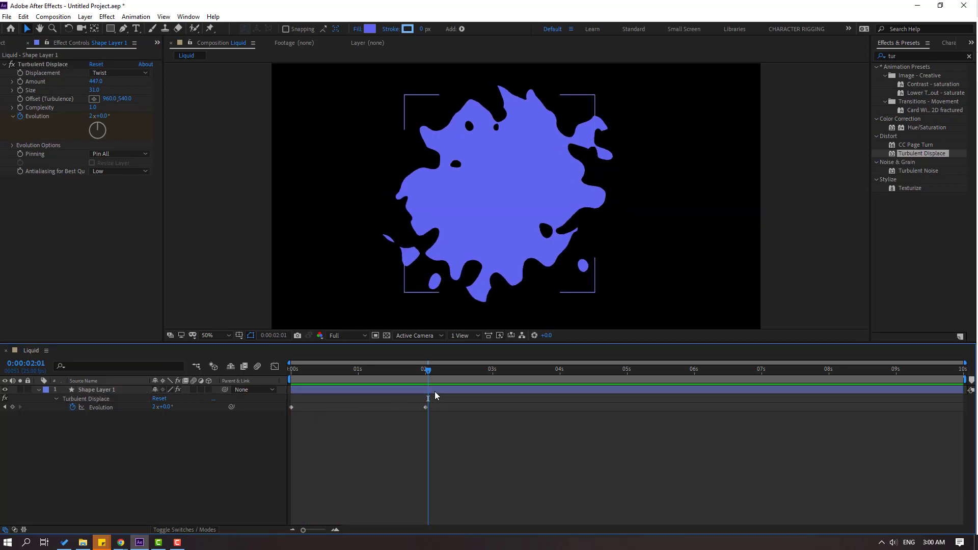
click(367, 368)
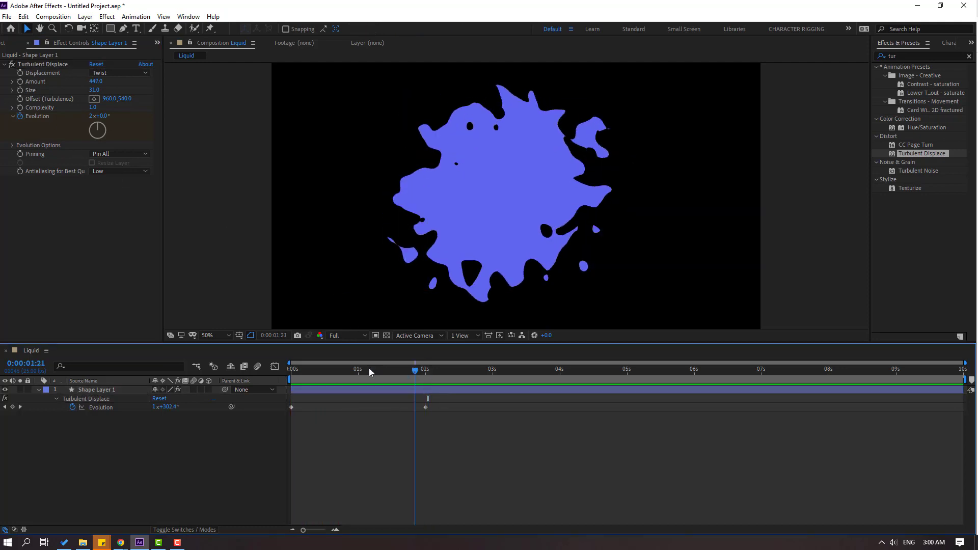
Duplicate Shape Layer 1 and move the copy to the upper-left area of the composition.
click(102, 393)
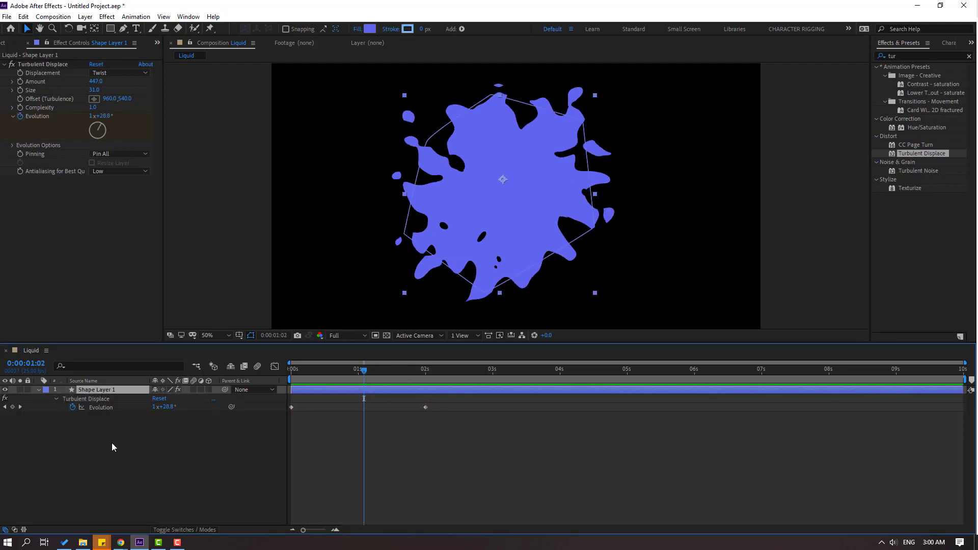
key(ctrl+d)
drag(489, 211, 364, 170)
drag(458, 145, 452, 170)
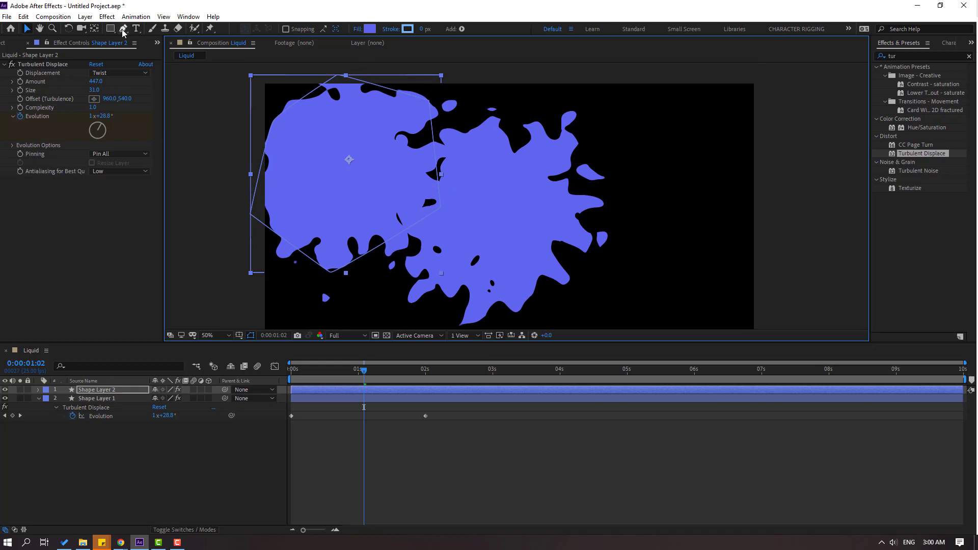
Reshape the path of Shape Layer 2 with the Pen tool, extending its lower points toward the composition's bottom-left corner.
click(123, 29)
drag(331, 273, 271, 308)
drag(350, 293, 364, 232)
drag(285, 246, 265, 293)
drag(301, 204, 275, 301)
click(27, 29)
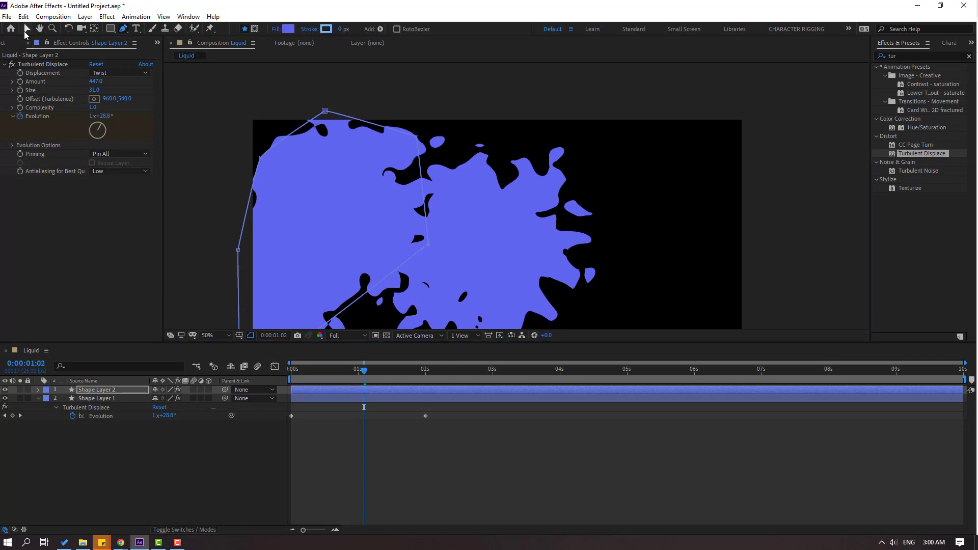
drag(422, 207, 443, 160)
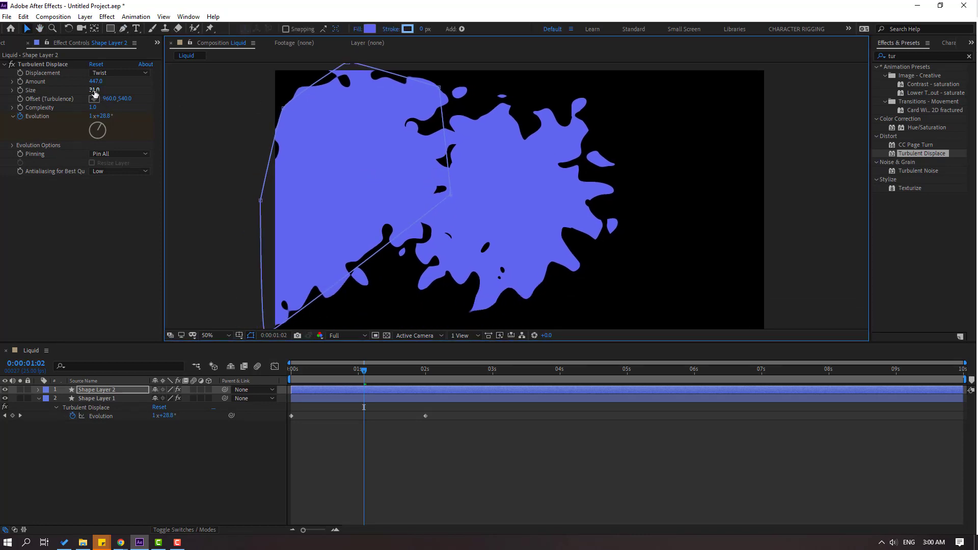
Set the Turbulent Displace Size of Shape Layer 2 to 104 and scrub through its motion.
drag(95, 93, 126, 85)
drag(355, 380, 375, 370)
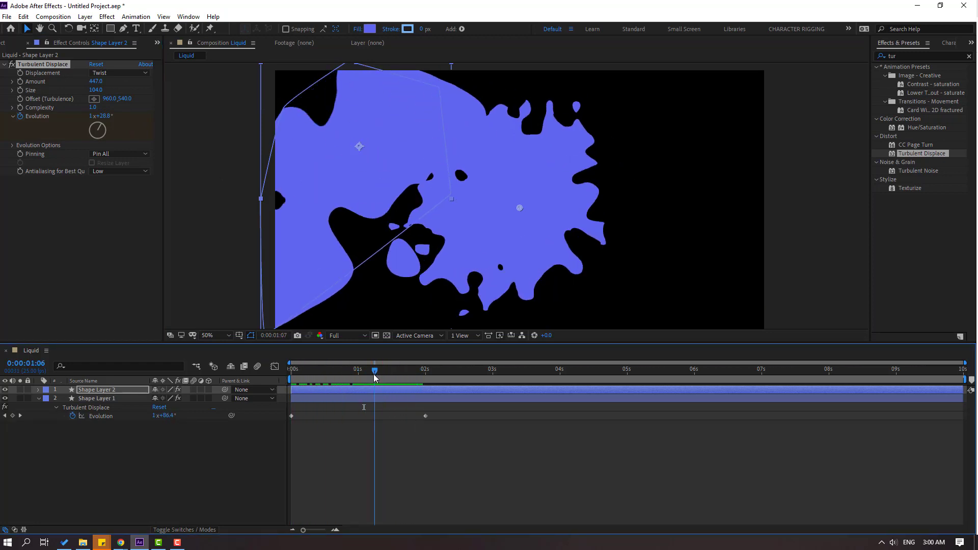
Duplicate Shape Layer 2 and place the copy over the upper-right edge of the composition.
click(322, 312)
key(ctrl+d)
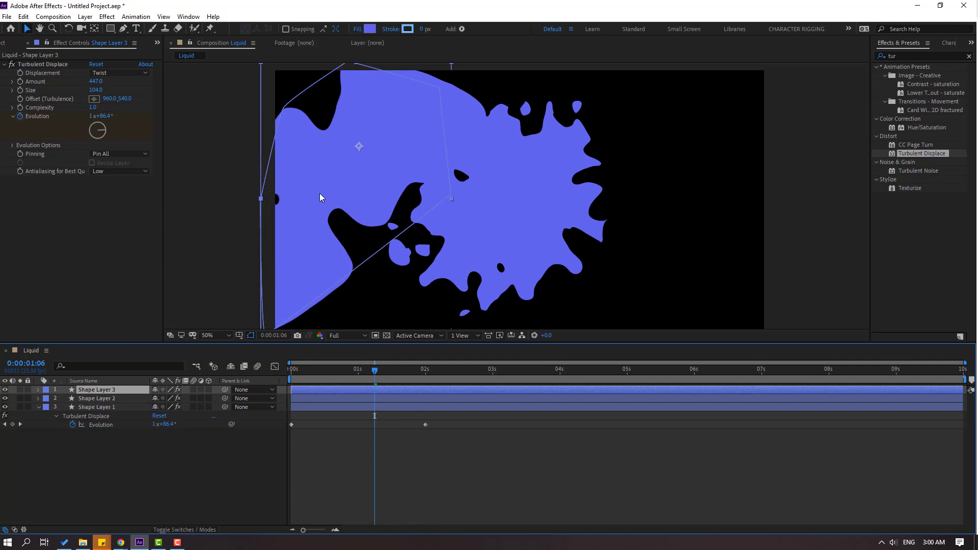
drag(326, 197, 681, 176)
key(comma)
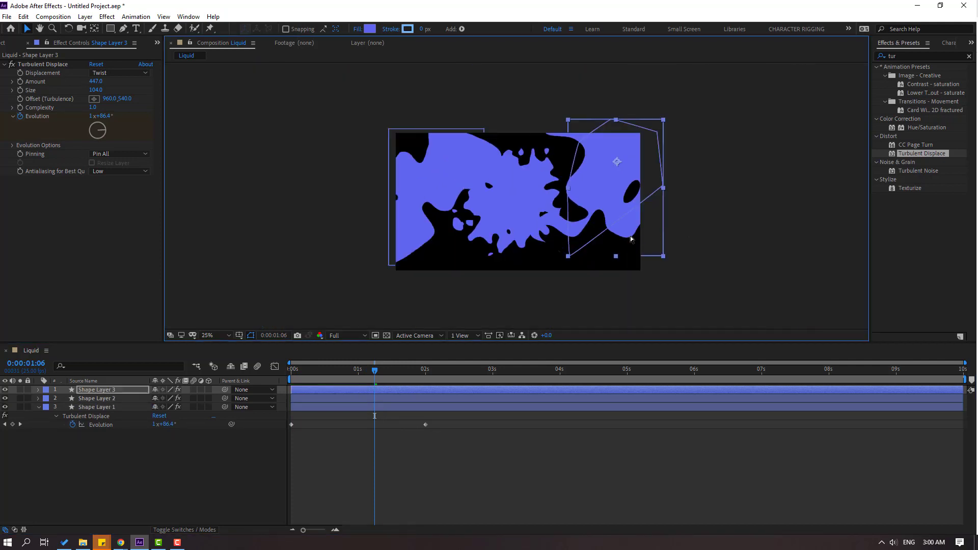
Create three more copies of the large blob, arrange them along the composition's bottom, lower-right and top edges, and scrub the result.
key(ctrl+d)
drag(587, 214, 518, 63)
key(ctrl+d)
key(ctrl+d)
drag(375, 370, 305, 373)
Fit the composition view up to 100% and collapse the properties of Shape Layer 1.
click(216, 336)
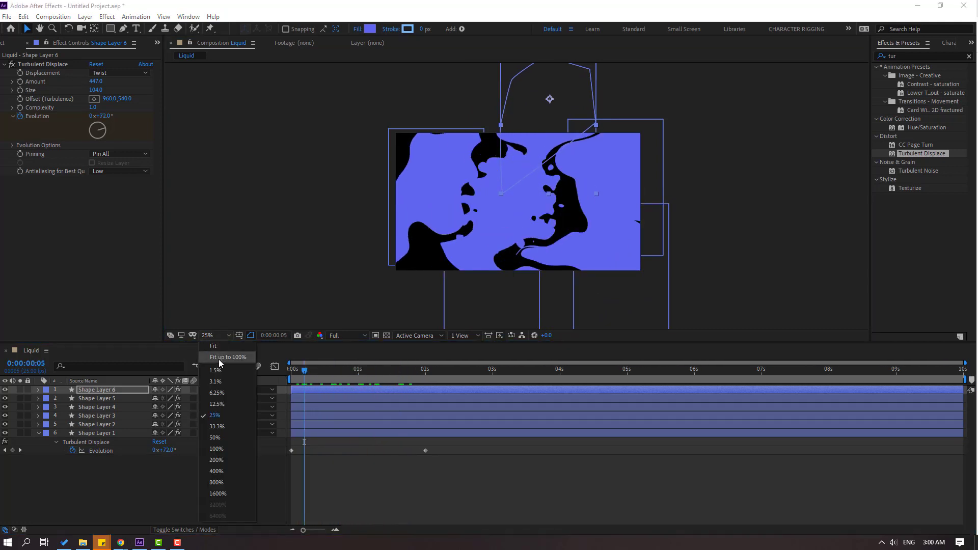
click(219, 357)
click(38, 433)
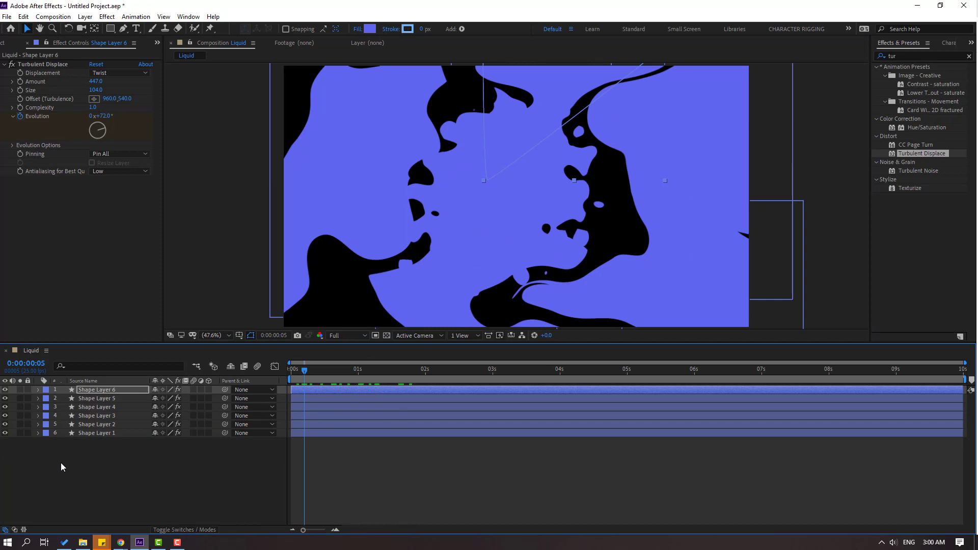
Change the fill colour of Shape Layer 2 to a bright pinkish red.
click(100, 425)
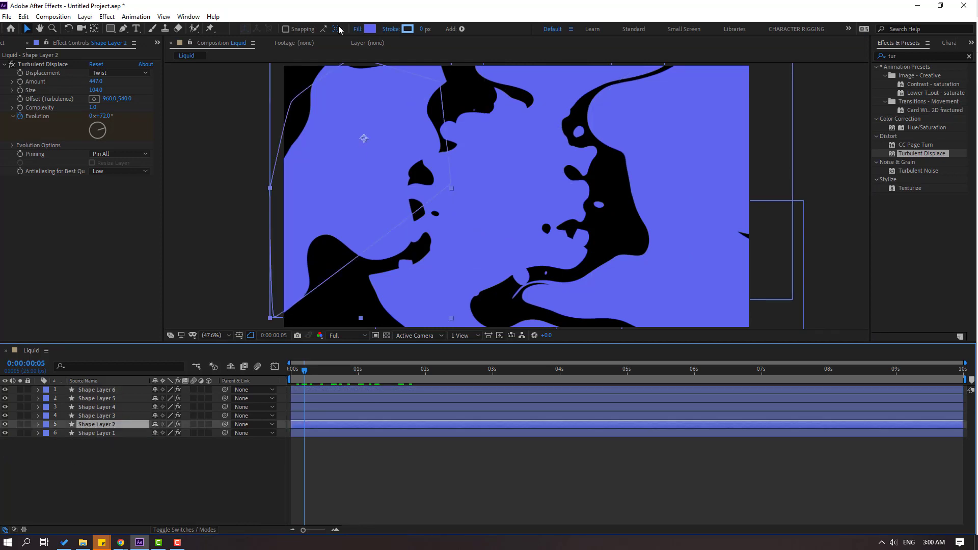
click(371, 29)
drag(648, 424, 651, 411)
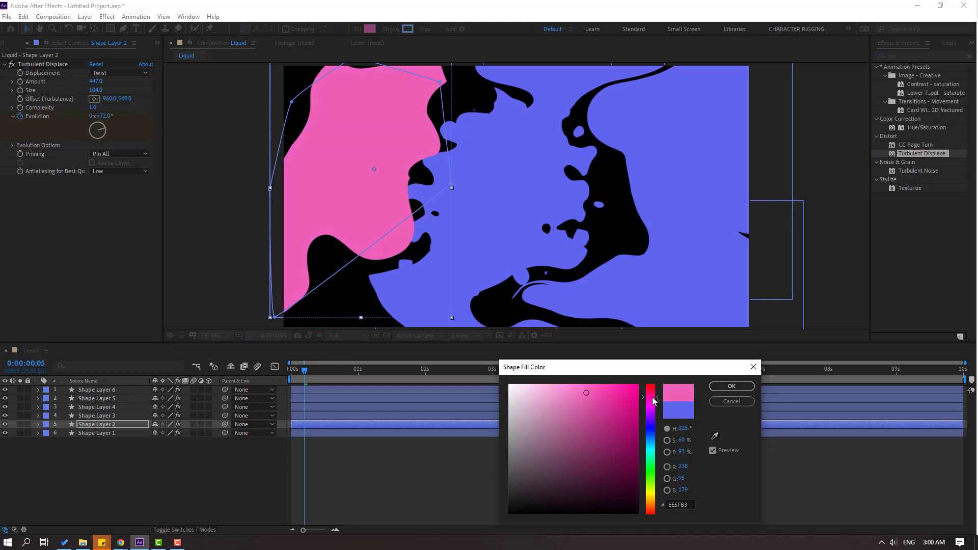
drag(625, 396, 604, 385)
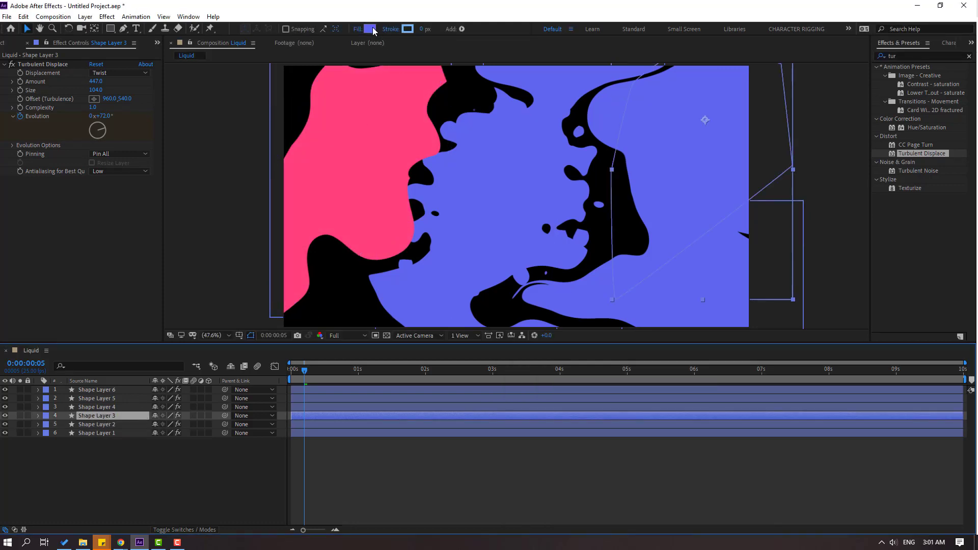
Change the fill colour of Shape Layer 3 to a light yellow.
click(372, 29)
click(650, 494)
drag(619, 404, 577, 393)
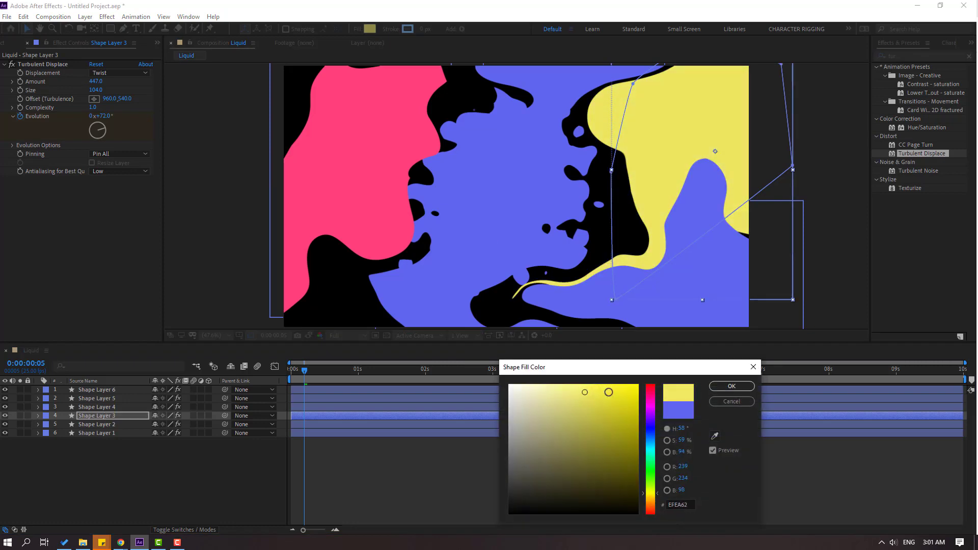
click(732, 387)
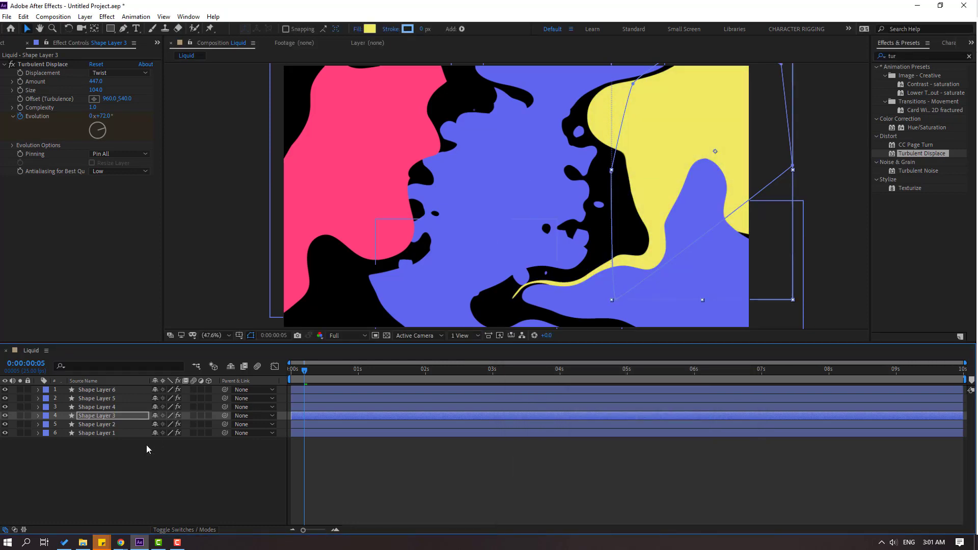
Change the fill colour of Shape Layer 4 to a light green.
click(92, 407)
click(369, 29)
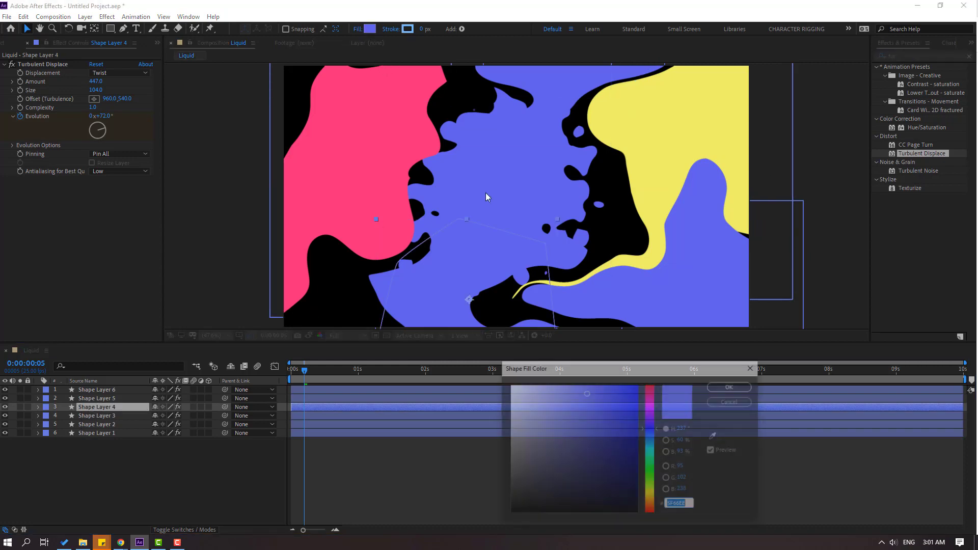
drag(651, 439, 655, 472)
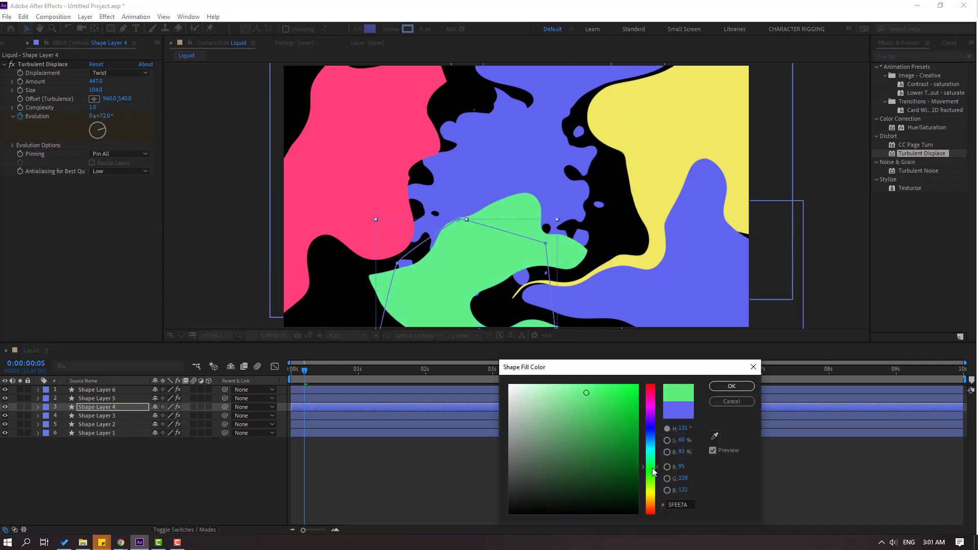
mouse_move(602, 403)
mouse_down()
mouse_move(554, 395)
mouse_move(577, 391)
mouse_up()
click(726, 387)
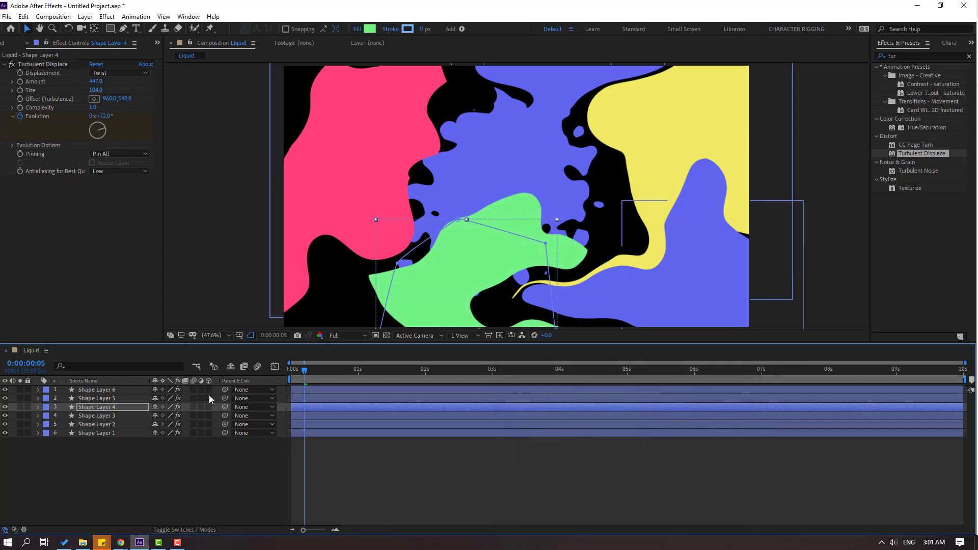
Change the fill colour of Shape Layer 1 to bright blue, 128EF7.
click(107, 433)
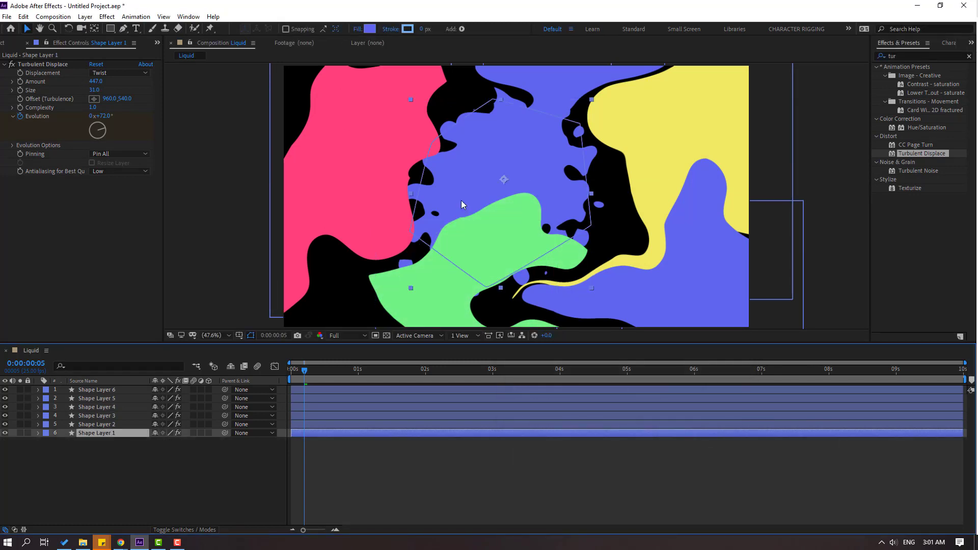
click(370, 29)
drag(652, 434, 647, 439)
mouse_move(580, 408)
mouse_down()
mouse_move(569, 402)
mouse_move(629, 388)
mouse_up()
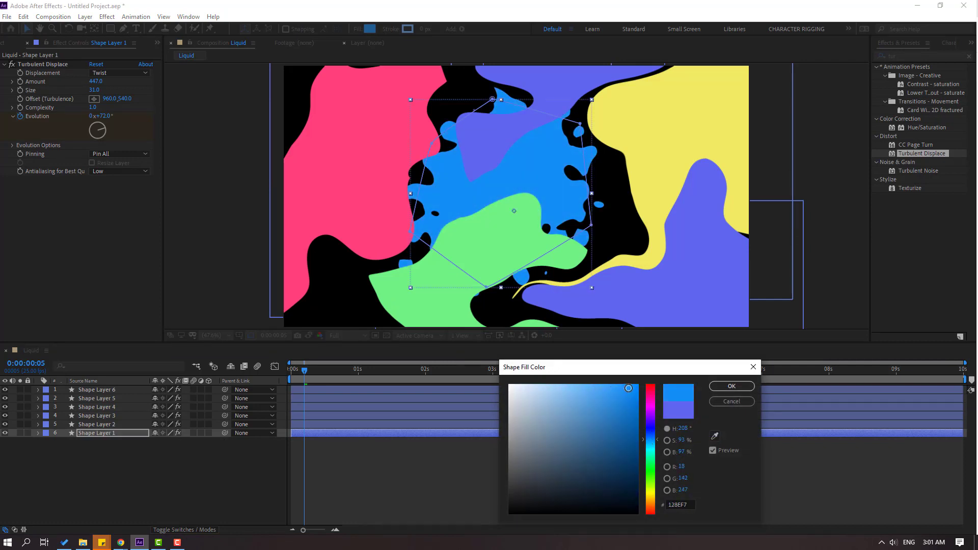
click(729, 387)
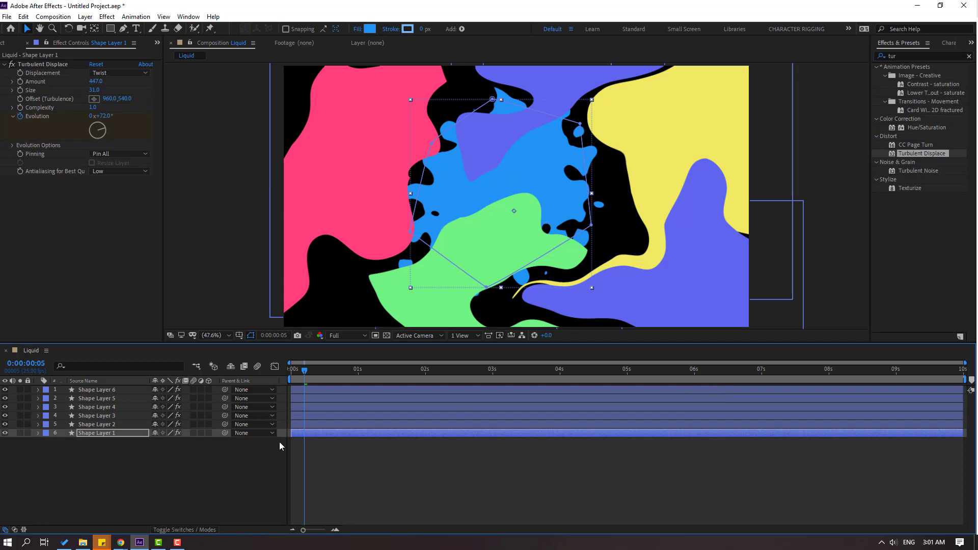
Change the fill colour of Shape Layer 6 to a vivid purple.
click(104, 391)
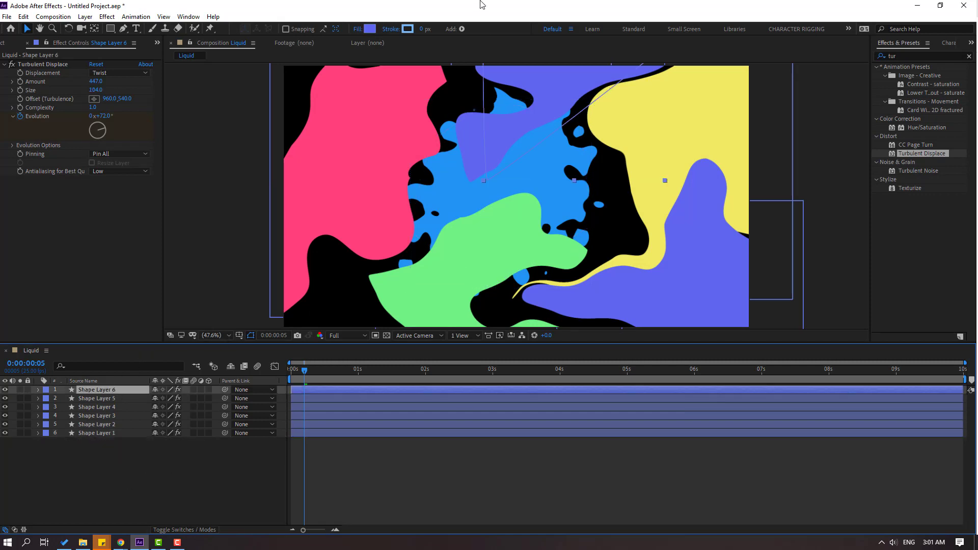
click(370, 29)
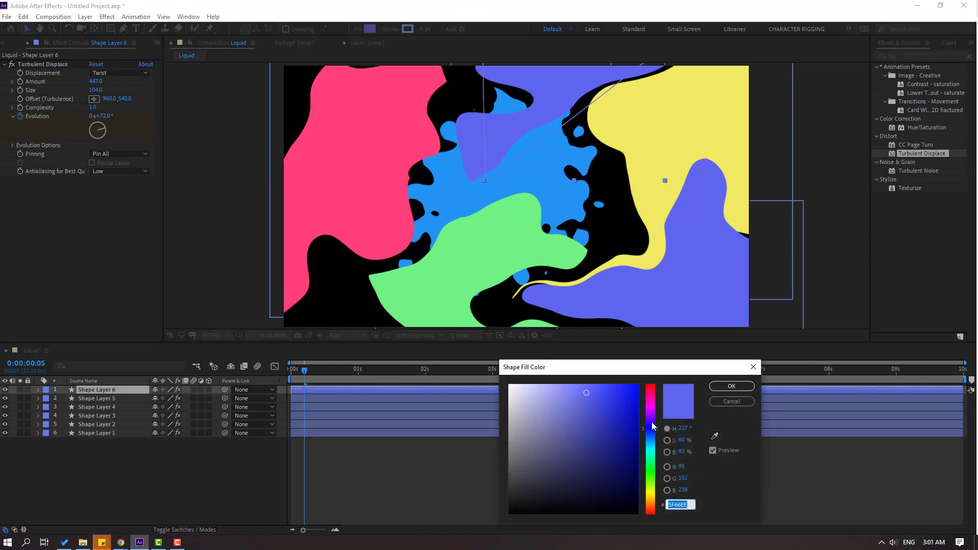
mouse_move(653, 426)
mouse_down()
mouse_move(599, 388)
mouse_move(608, 387)
mouse_up()
click(727, 390)
Change the fill colour of Shape Layer 5 to a light sky blue.
click(103, 399)
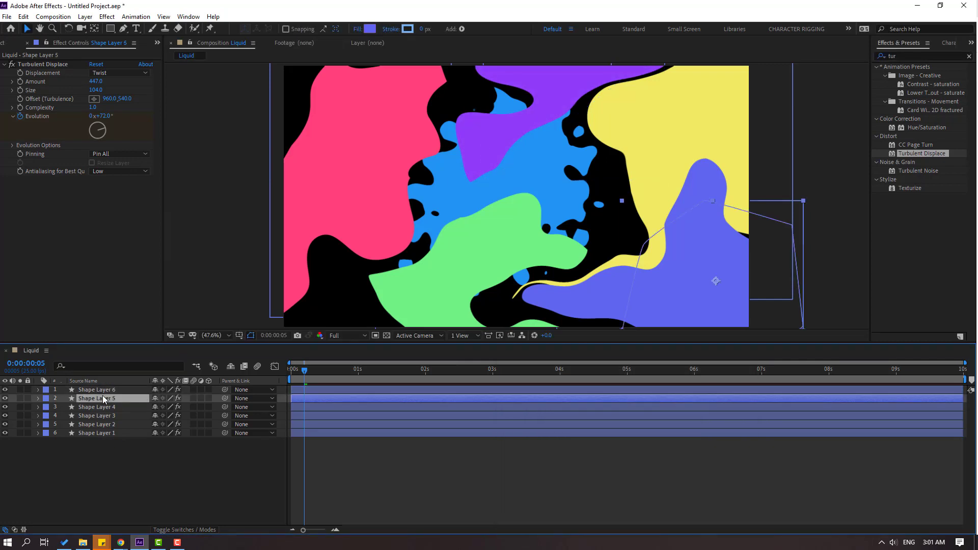
click(370, 29)
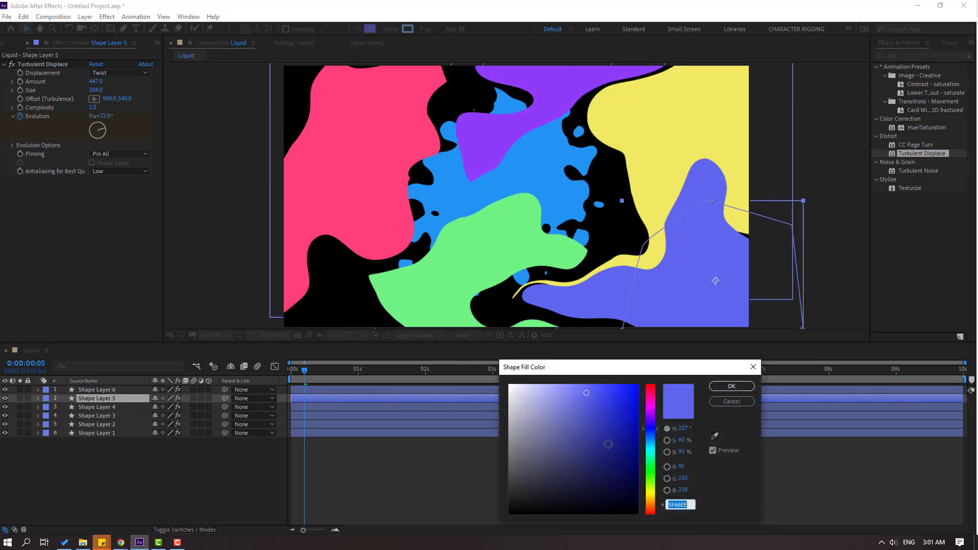
drag(649, 457, 653, 443)
mouse_move(581, 396)
mouse_down()
mouse_move(569, 391)
mouse_move(579, 382)
mouse_up()
click(713, 386)
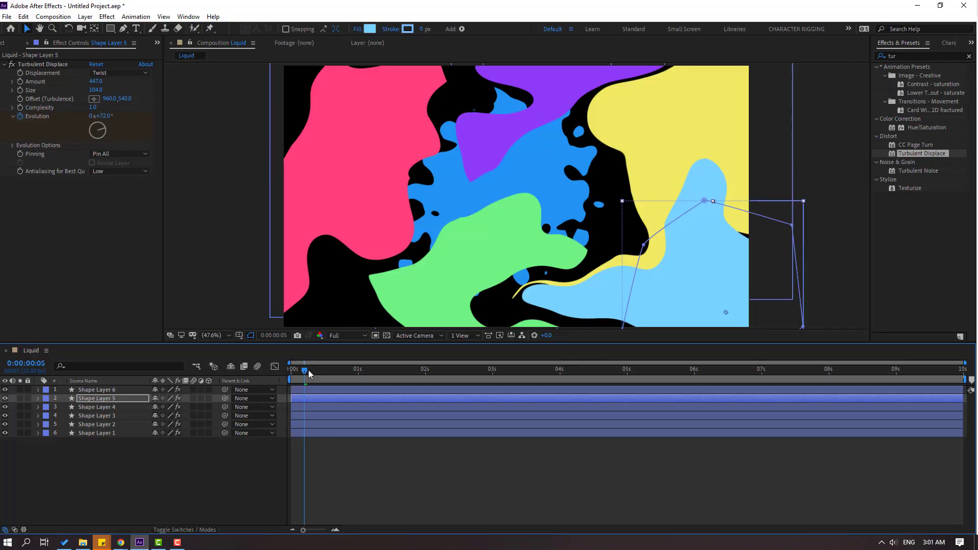
Return to the start of the timeline, add a null object and centre its anchor point.
drag(308, 370, 288, 377)
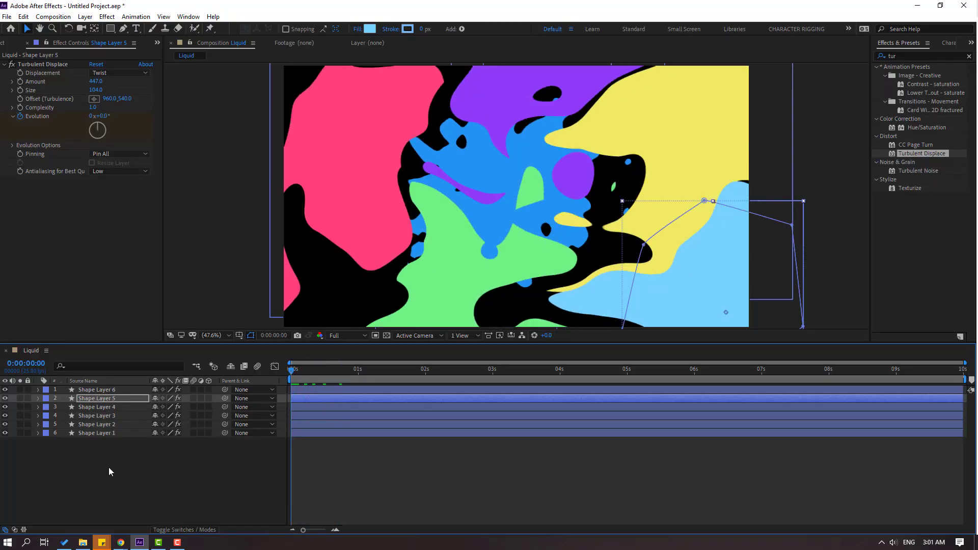
right_click(108, 471)
mouse_move(179, 360)
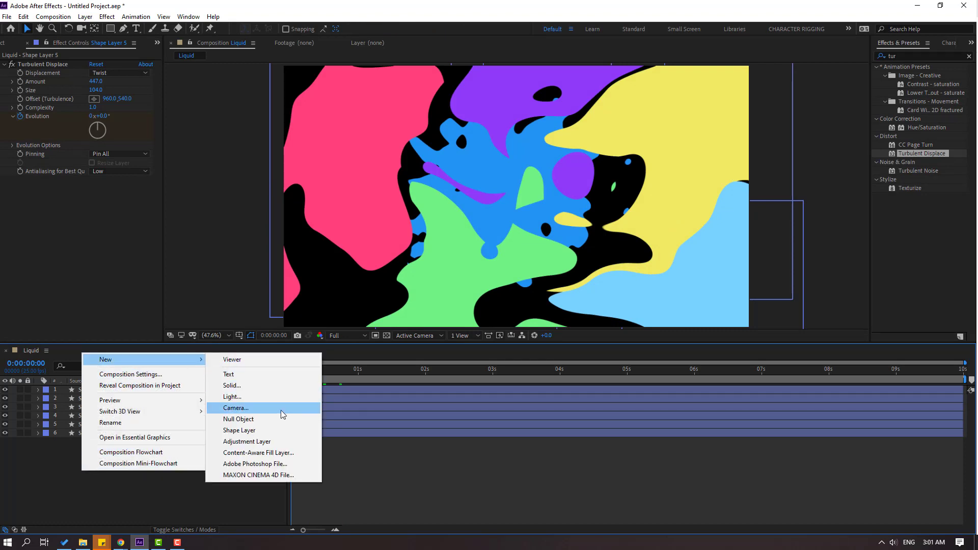
click(293, 419)
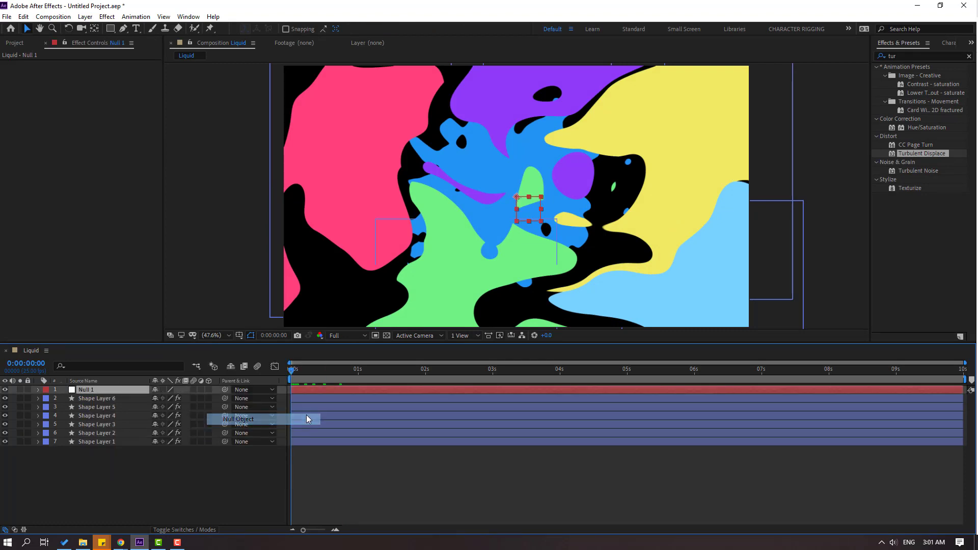
click(95, 29)
key(ctrl+alt+Home)
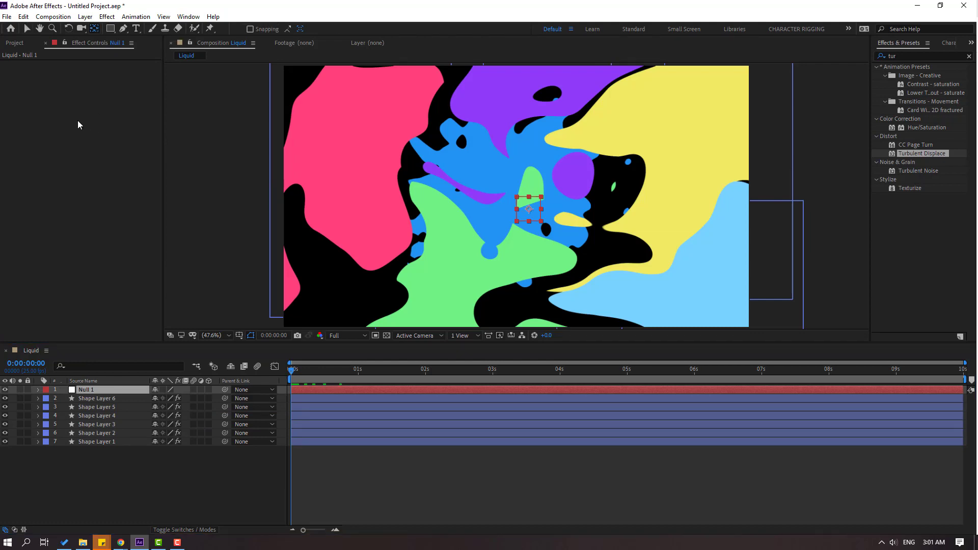
click(28, 31)
Parent all six shape layers to Null 1 and reveal only the null's Position property.
drag(90, 498, 88, 390)
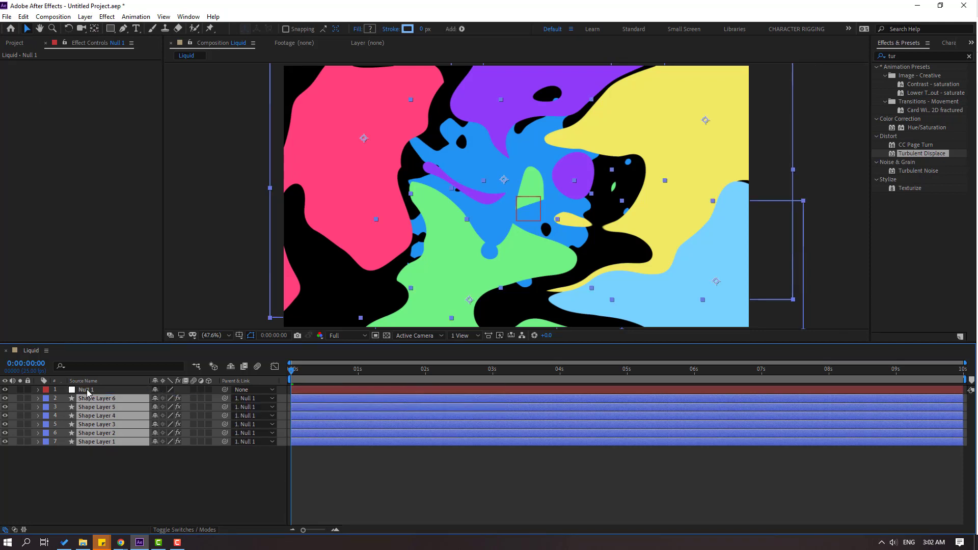
click(87, 390)
key(p)
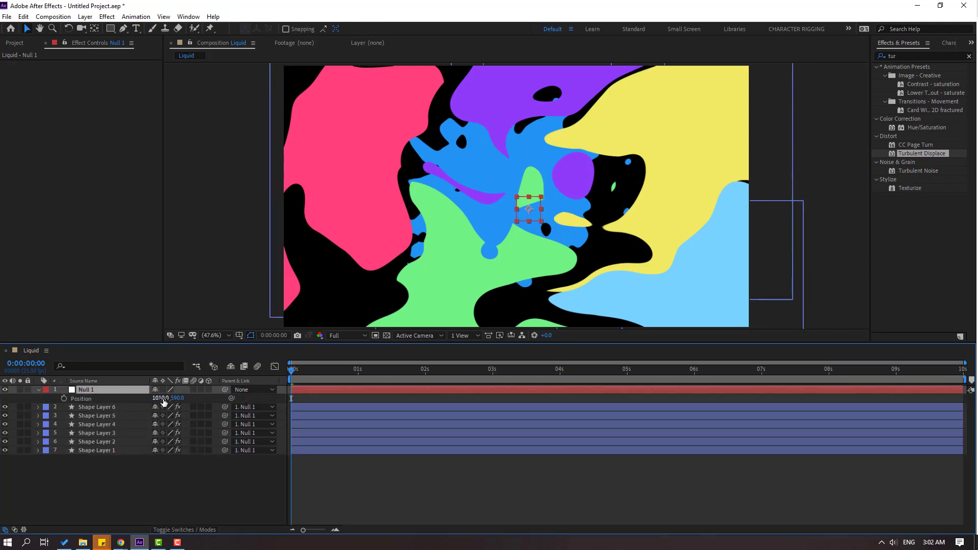
Set Null 1's X position to -1140 and keyframe its Position at 0 seconds.
drag(163, 402, 84, 404)
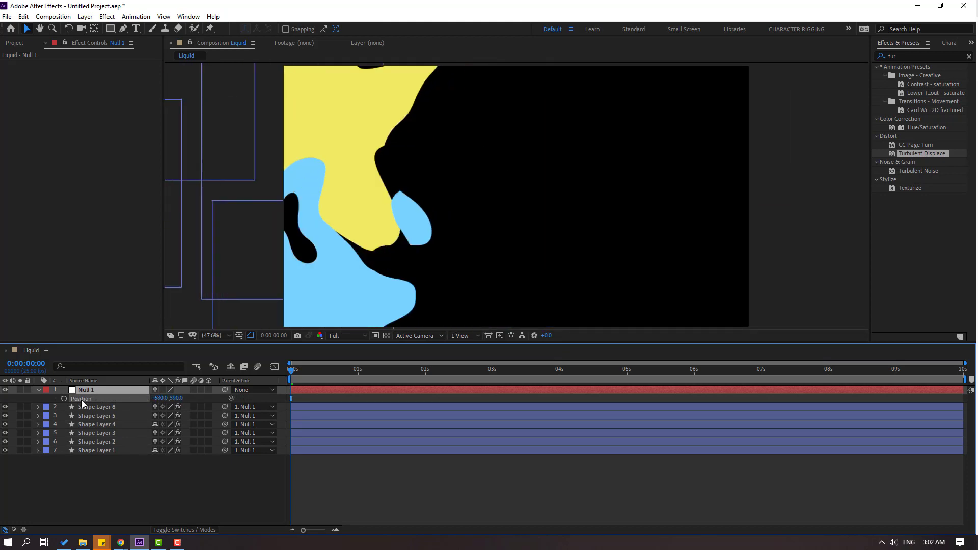
drag(163, 400, 140, 400)
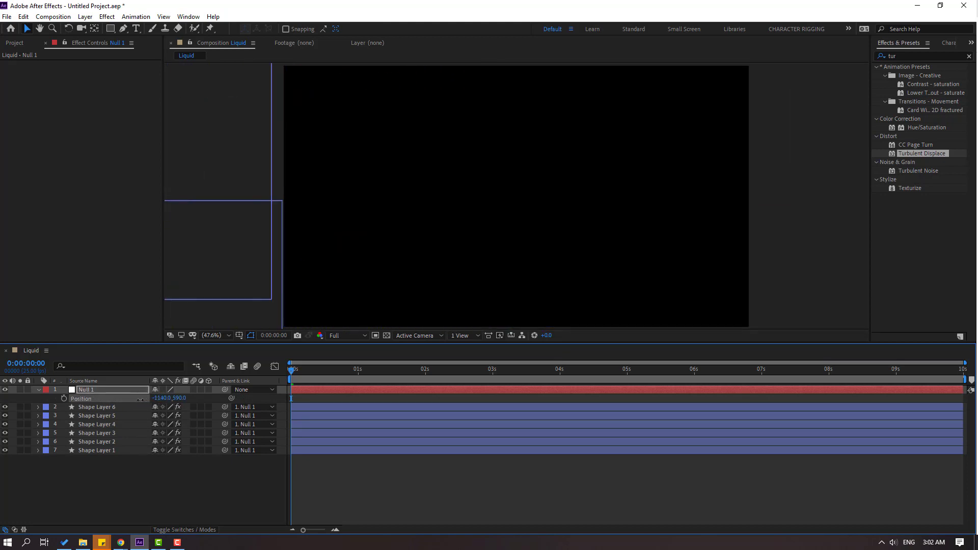
click(64, 399)
Keyframe Null 1's X position at 3010 at 0:00:01:13 so the shapes travel across the frame.
drag(302, 369, 327, 369)
key(space)
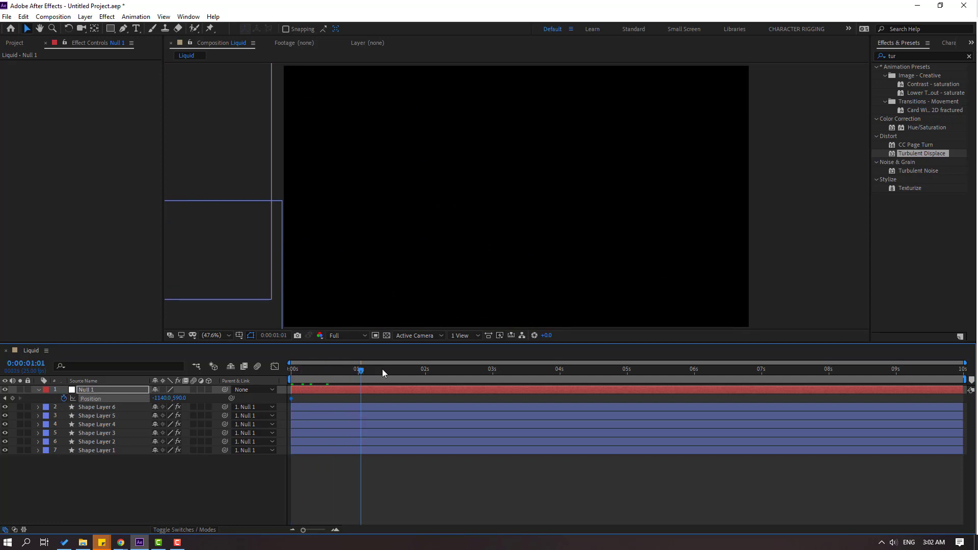
drag(182, 398, 395, 396)
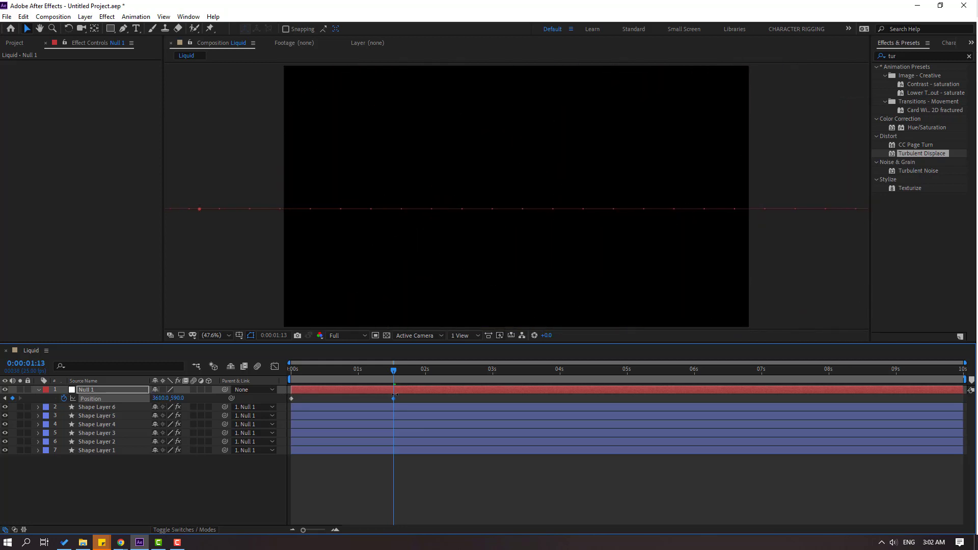
drag(392, 395, 197, 389)
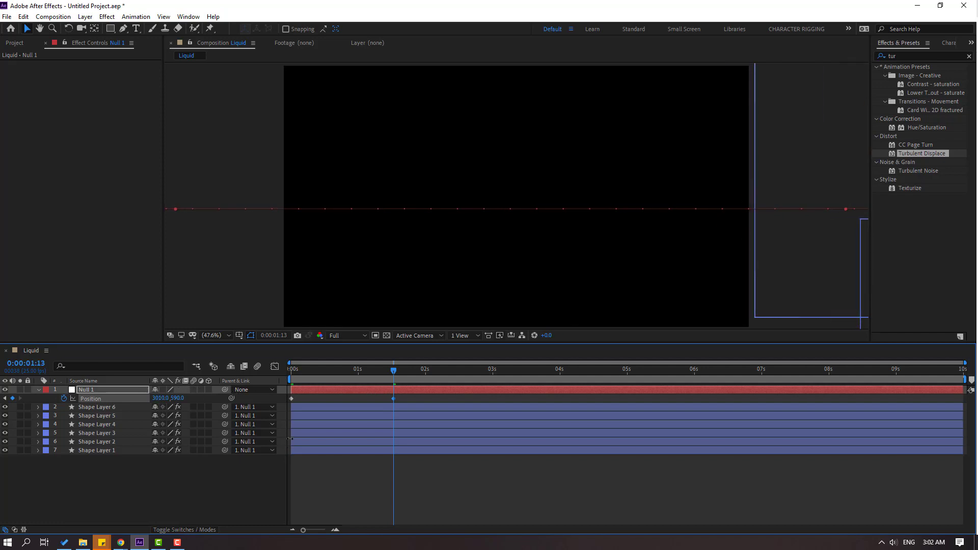
End the work area at 0:00:01:13 and preview the liquid transition in the composition view.
key(n)
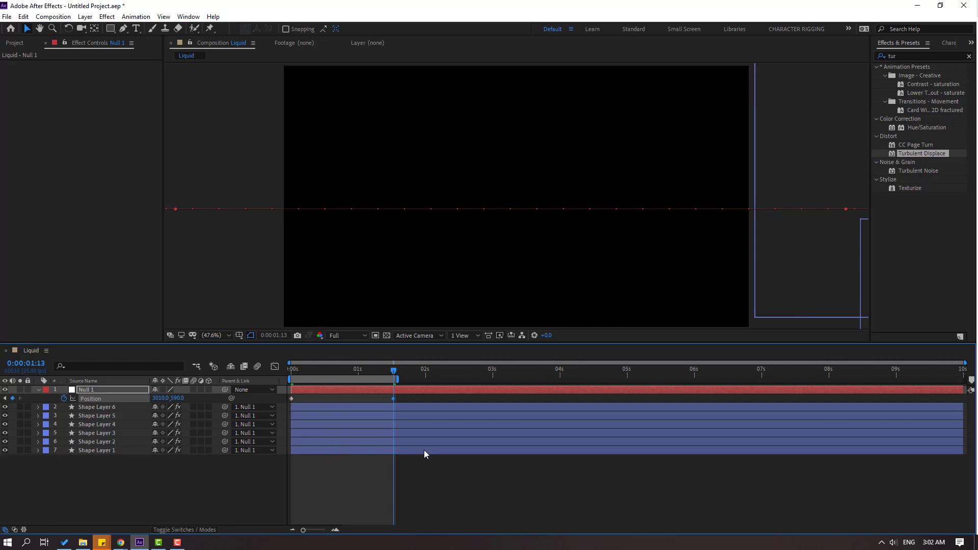
key(space)
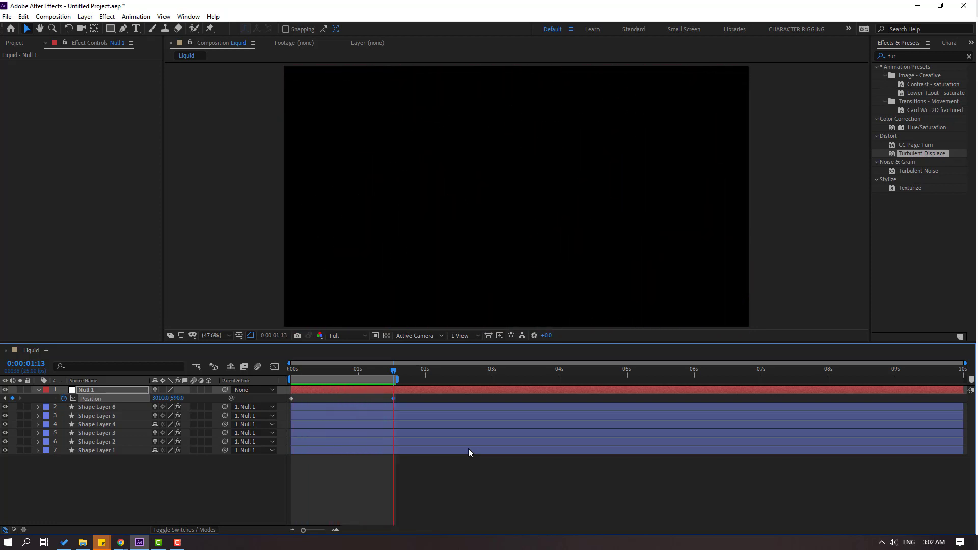
scroll(380, 268, down, 4)
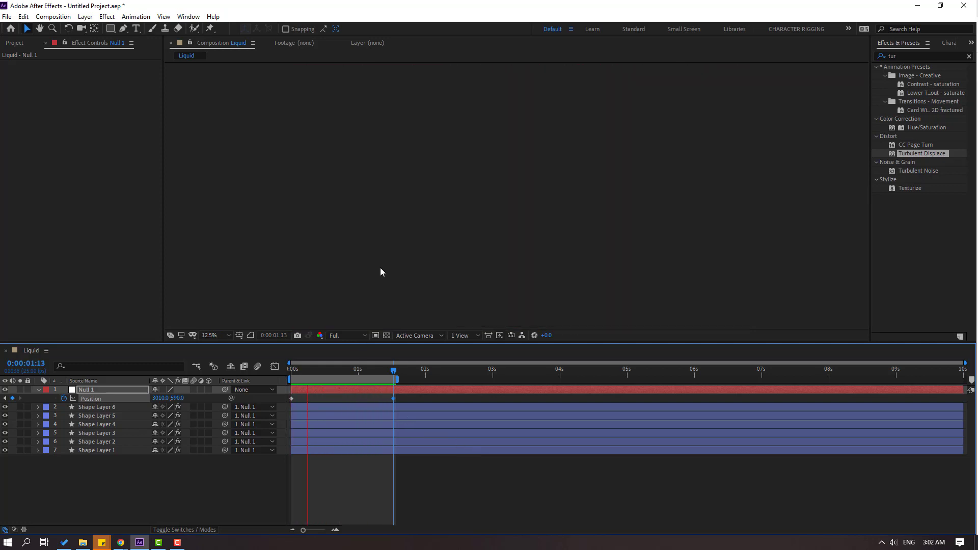
scroll(396, 286, up, 1)
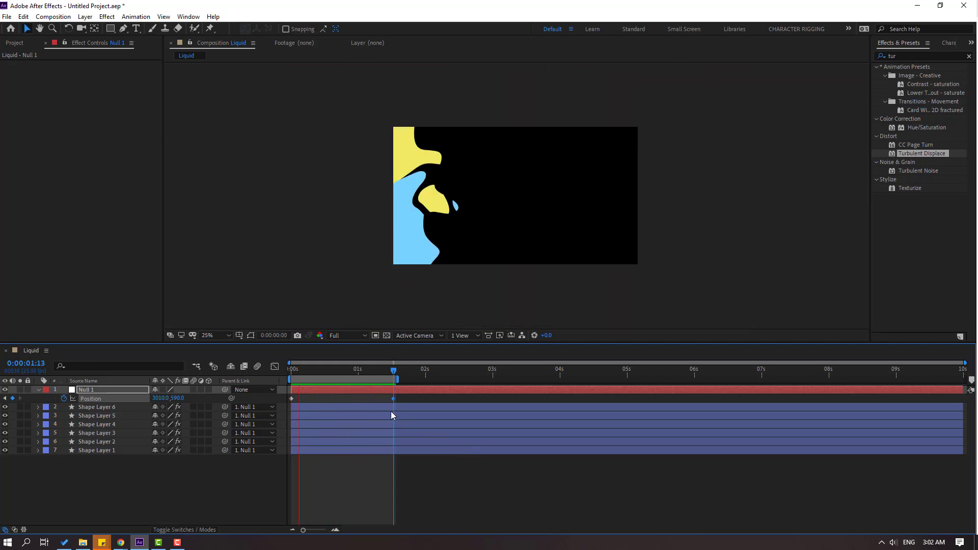
Move Null 1's second Position keyframe and the work area end to just after 1 second, then preview with the view fitted.
click(372, 369)
drag(392, 400, 371, 380)
key(space)
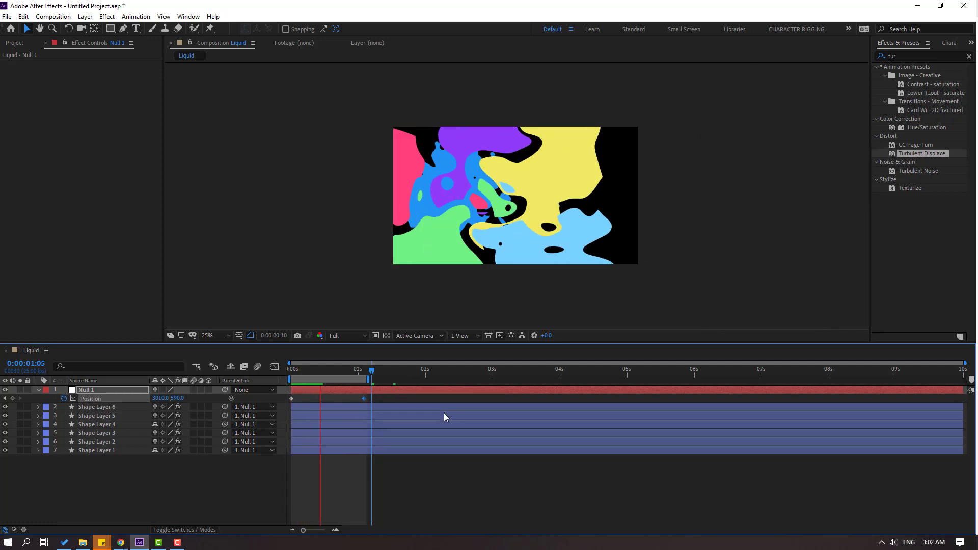
click(213, 335)
click(222, 358)
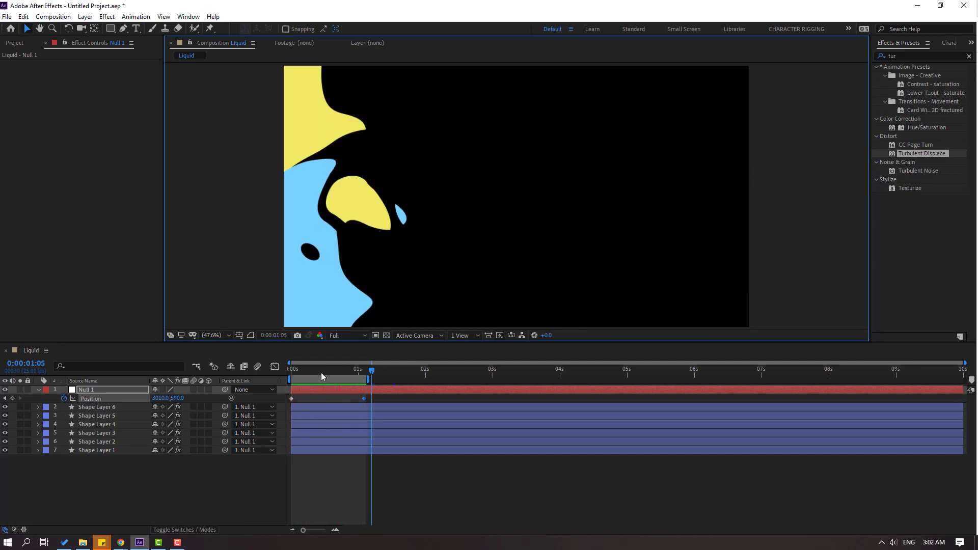
At 0:00:00:13, widen Shape Layer 5 and pull its upper and left path points outward to cover the black gaps.
drag(321, 372, 312, 377)
click(94, 416)
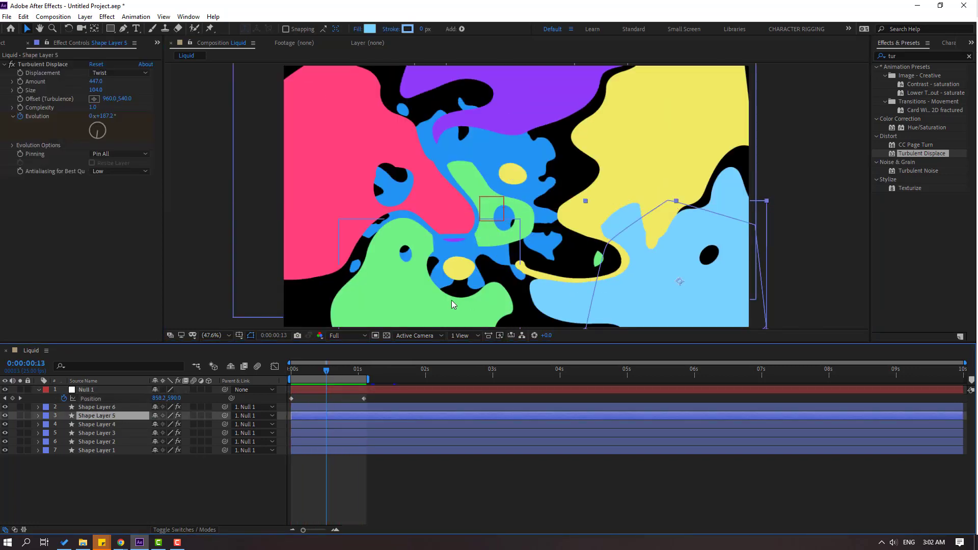
drag(603, 286, 583, 215)
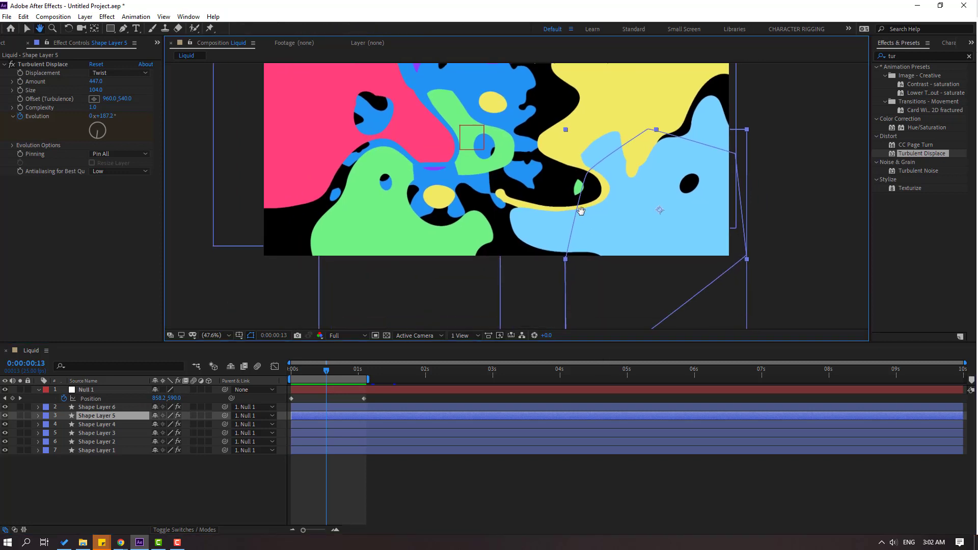
drag(566, 260, 548, 260)
click(123, 29)
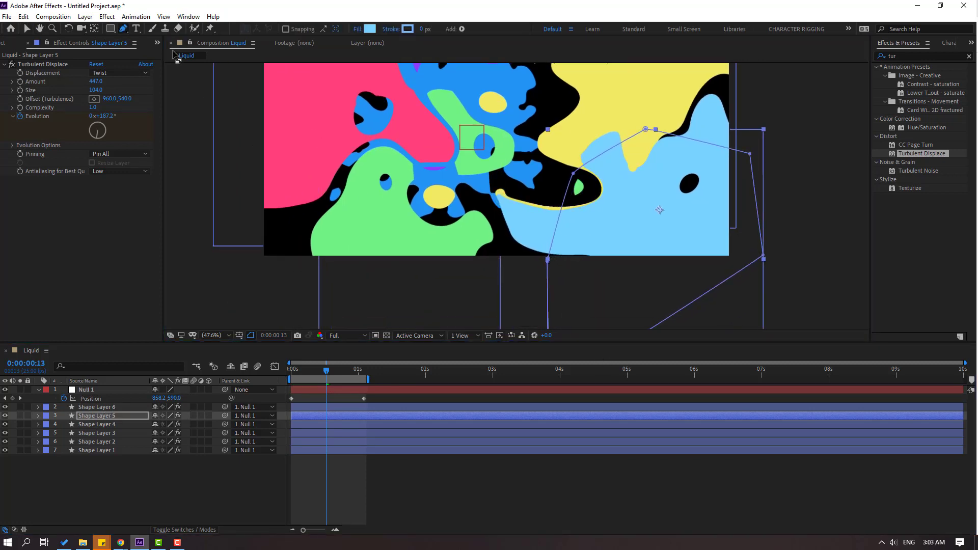
drag(647, 131, 607, 126)
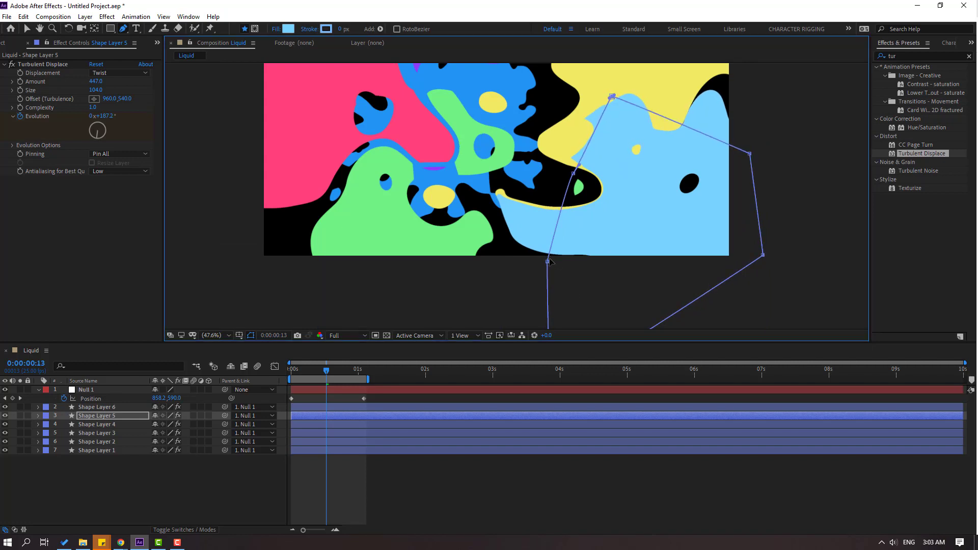
drag(549, 260, 456, 251)
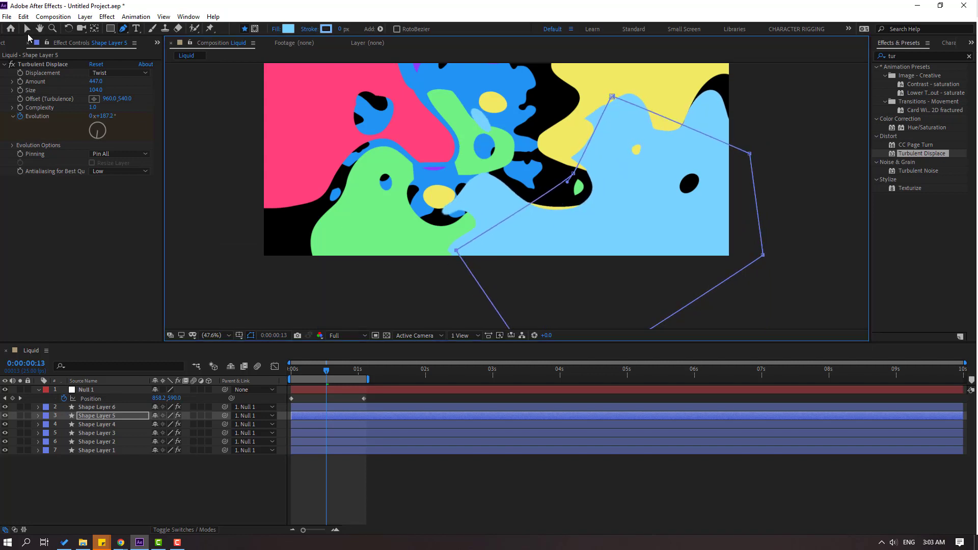
click(27, 29)
Reshape Shape Layer 3 with the Pen tool by pulling its left path point far across the frame to fill the black gaps.
click(97, 433)
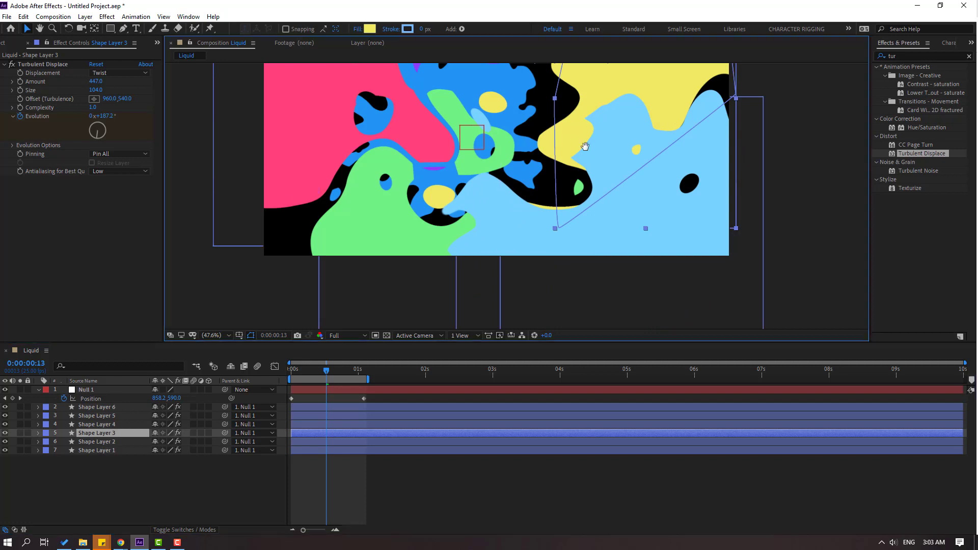
click(123, 28)
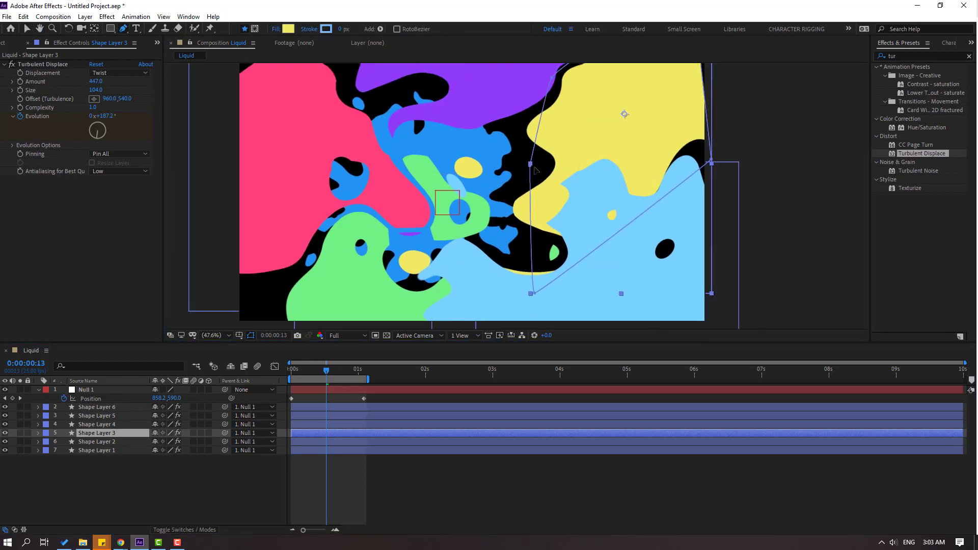
drag(530, 165, 345, 128)
drag(401, 80, 395, 97)
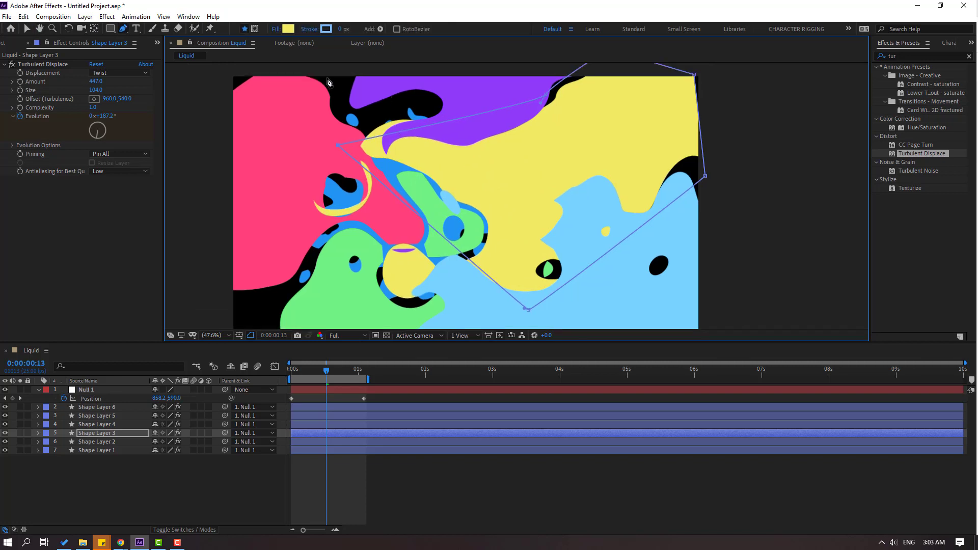
click(26, 29)
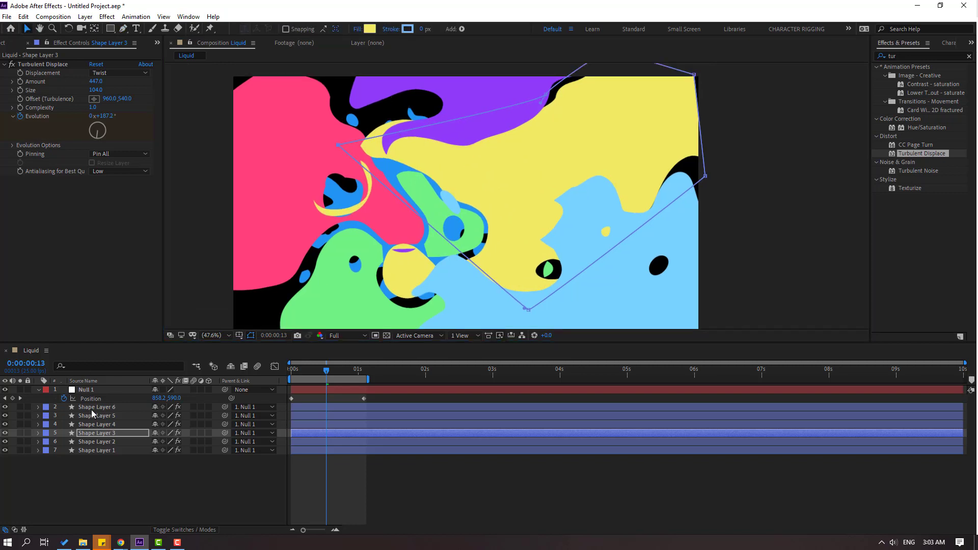
Reshape Shape Layer 4 with the Pen tool, pulling its left path points outward past the frame and upward to cover the black gaps.
click(97, 426)
drag(182, 213, 201, 159)
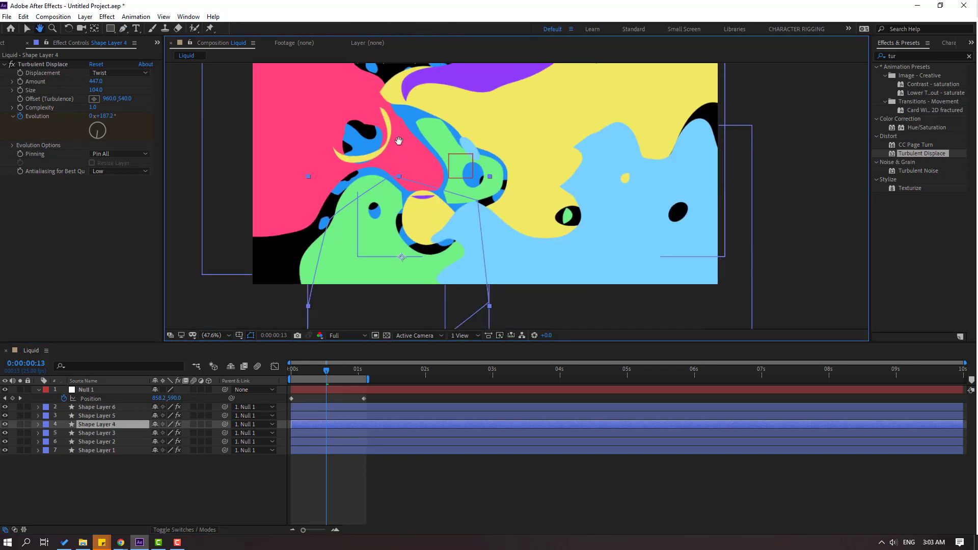
click(123, 29)
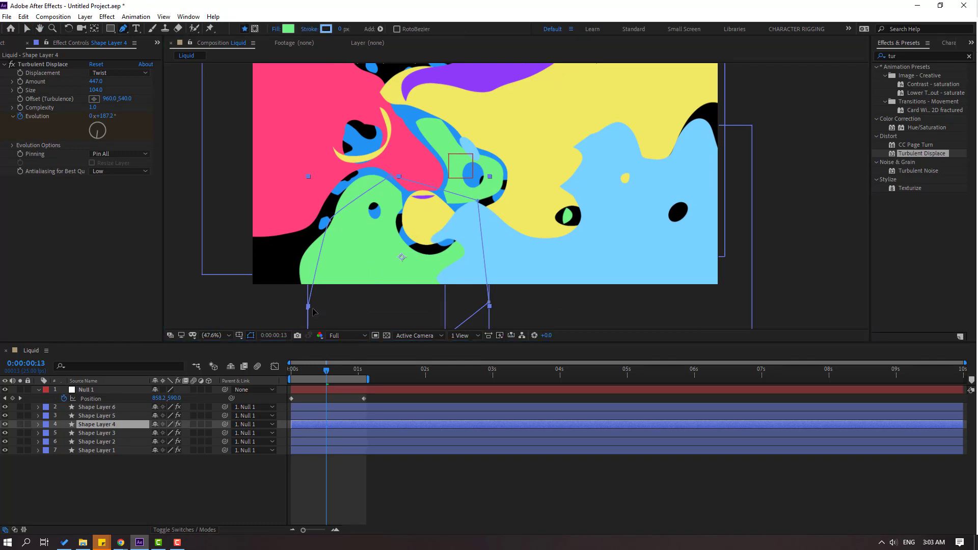
drag(308, 307, 191, 226)
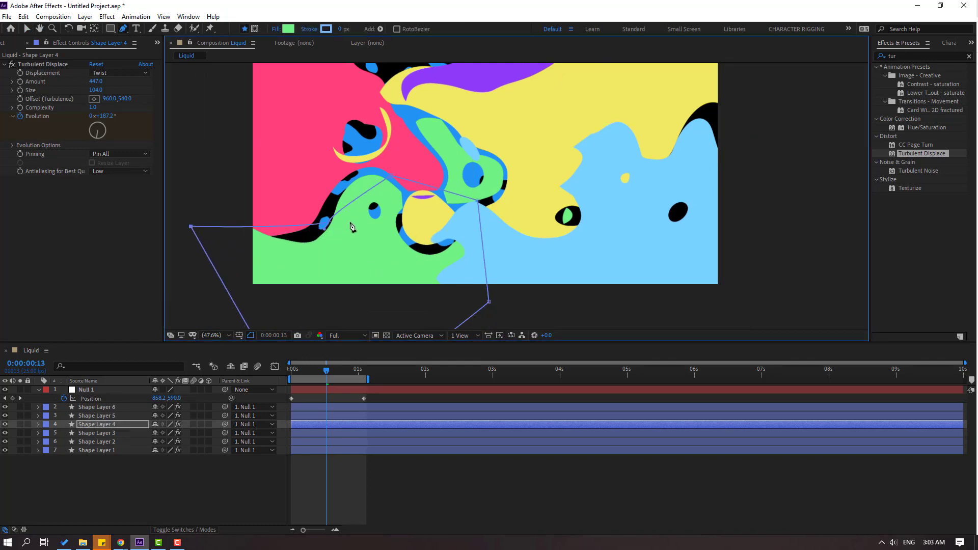
drag(331, 222, 325, 172)
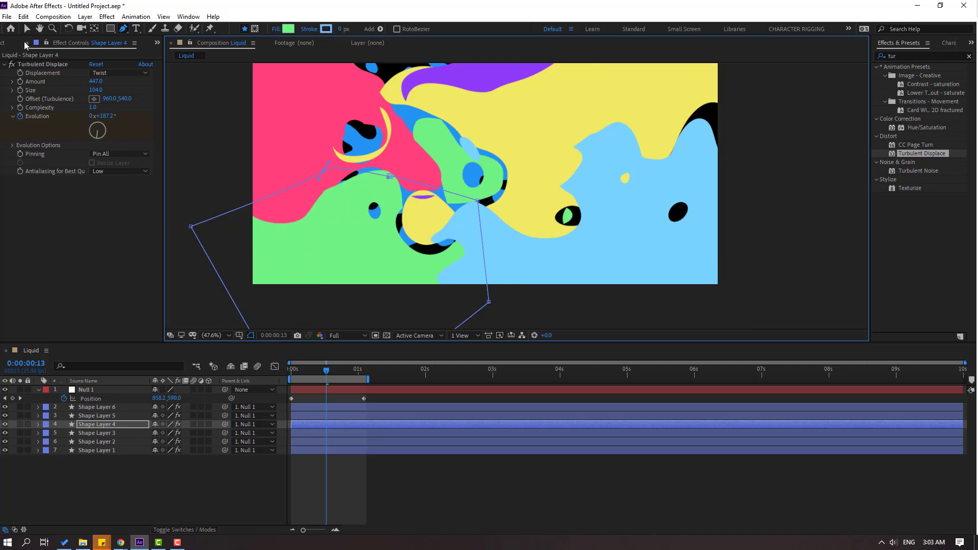
key(v)
At 0:00:00:14, pull Shape Layer 2's upper and right path points outward with the Pen tool to fill the black gaps.
click(300, 377)
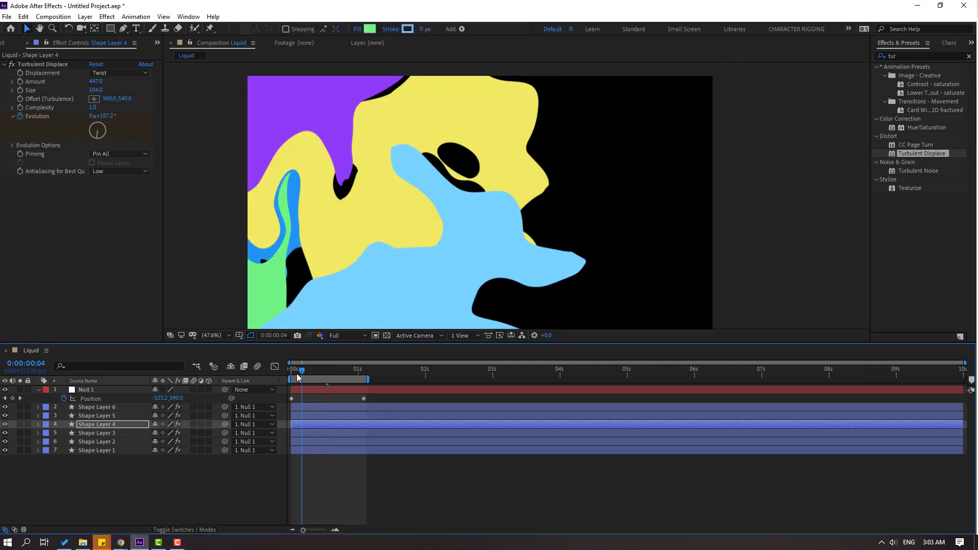
drag(300, 377, 330, 373)
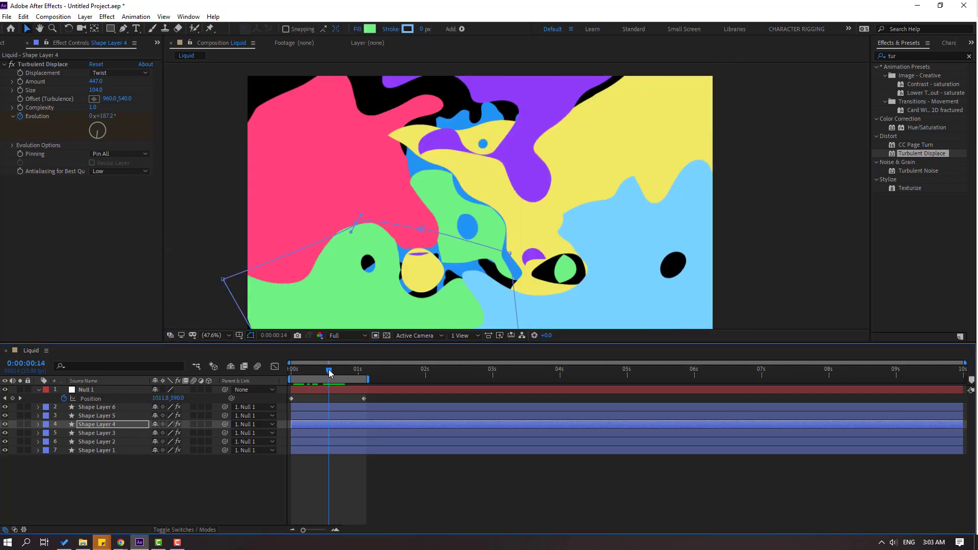
click(89, 417)
click(92, 433)
click(95, 442)
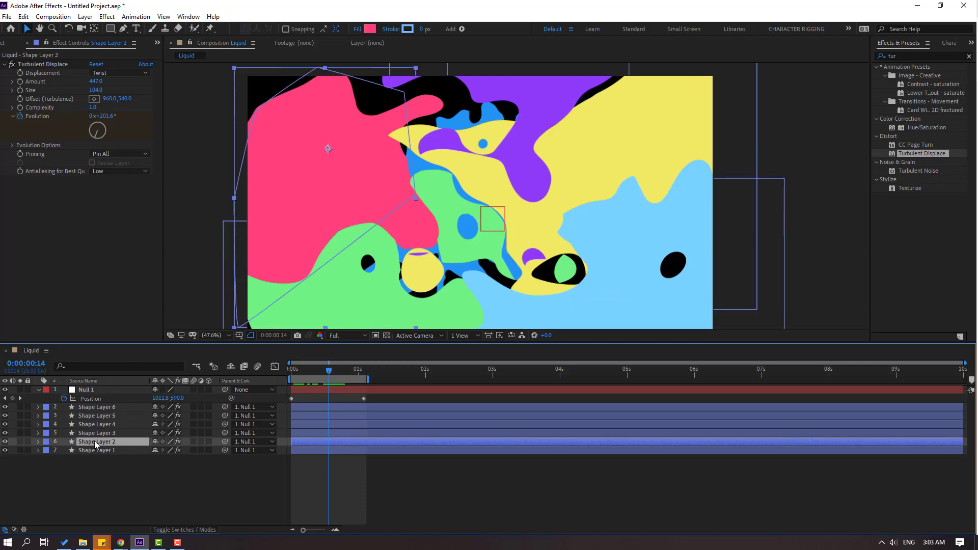
click(121, 30)
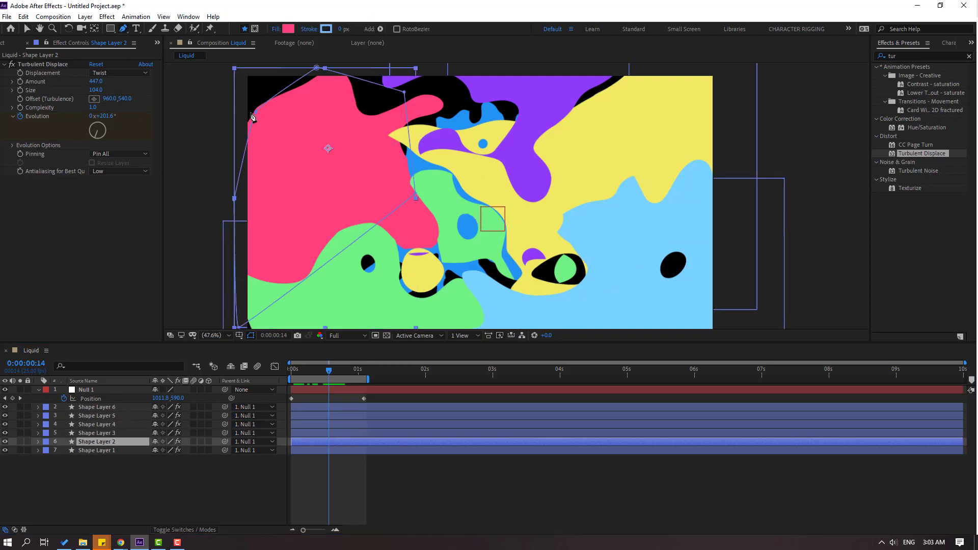
drag(254, 111, 252, 69)
drag(404, 93, 452, 64)
drag(417, 194, 466, 194)
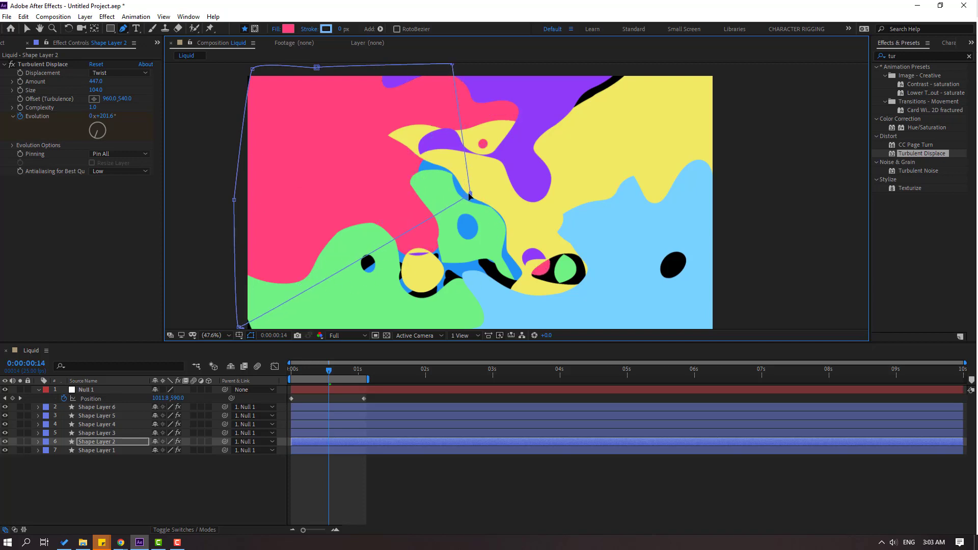
mouse_move(469, 195)
mouse_down()
mouse_move(489, 231)
mouse_move(457, 210)
mouse_up()
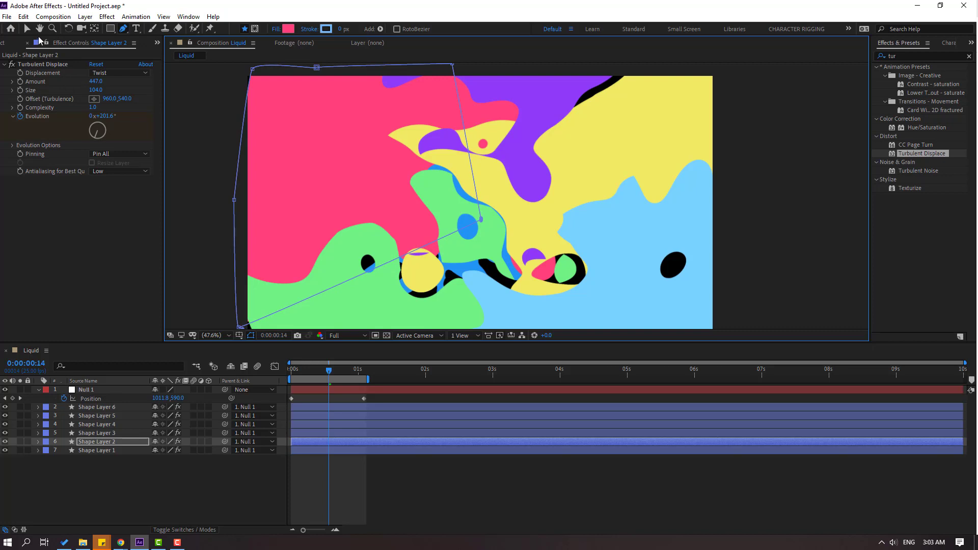
key(v)
Enlarge Shape Layer 1 with the Pen tool by pulling its bottom, right and left path points outward behind the other shapes.
click(100, 451)
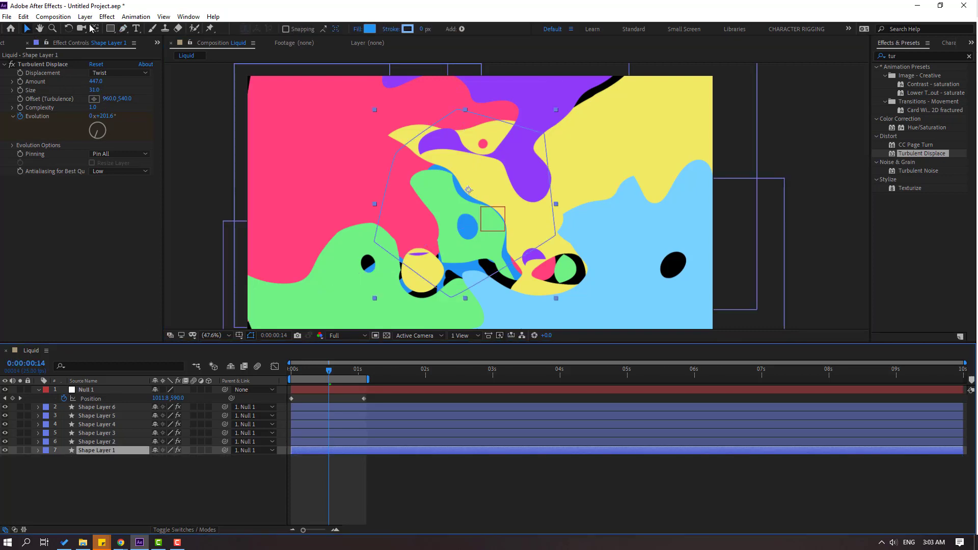
click(123, 30)
drag(451, 302, 436, 333)
drag(554, 224, 596, 280)
drag(543, 126, 643, 56)
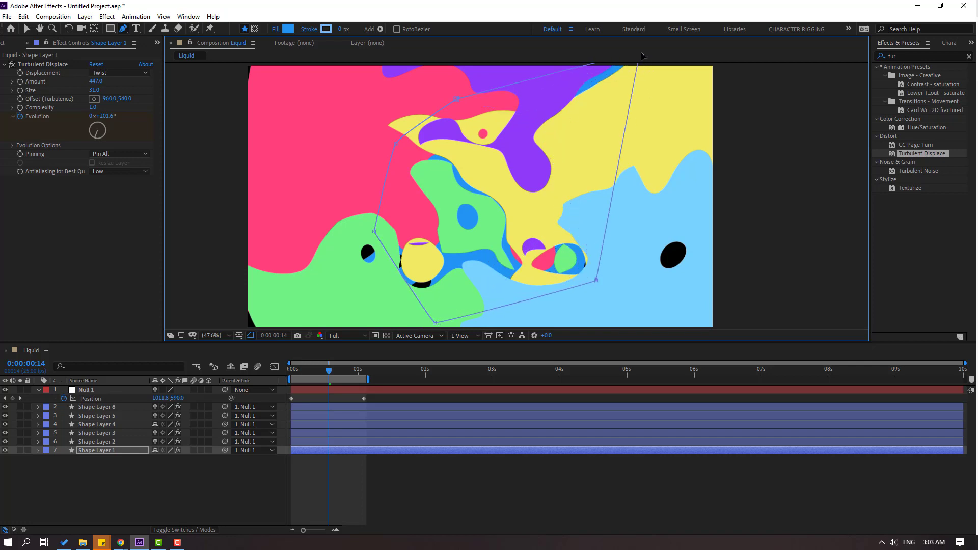
drag(374, 233, 307, 257)
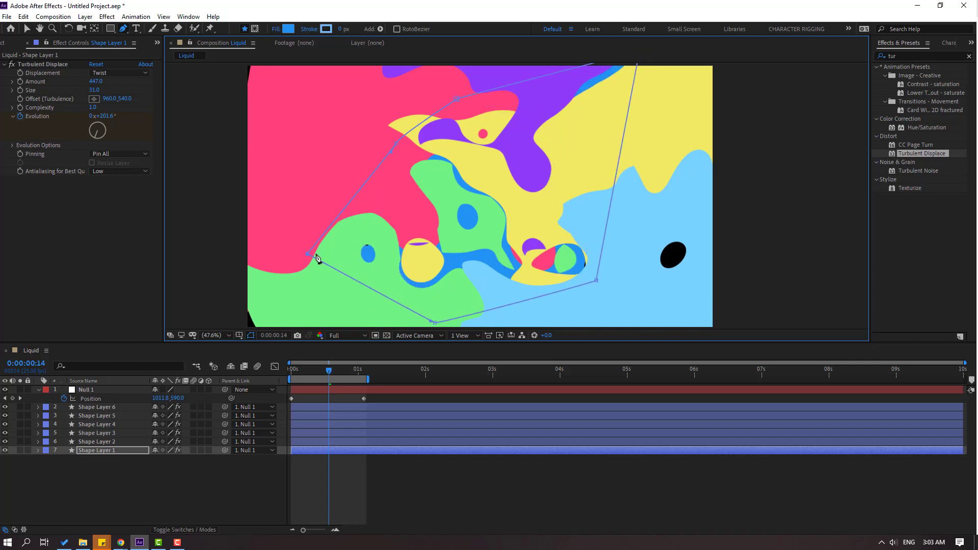
drag(327, 292, 332, 258)
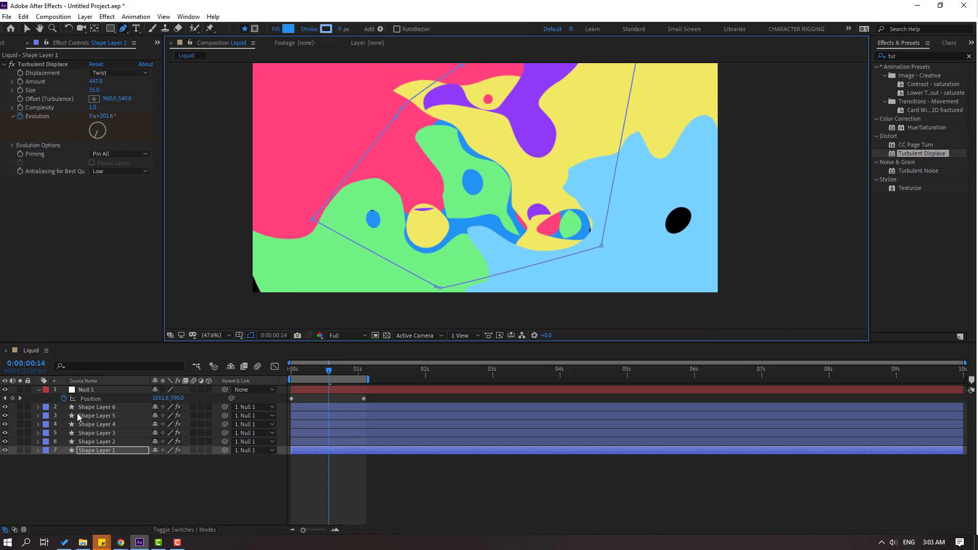
Pull Shape Layer 4's lower path point outward with the Pen tool to cover the black gap in the frame's lower-left corner.
click(94, 441)
click(94, 434)
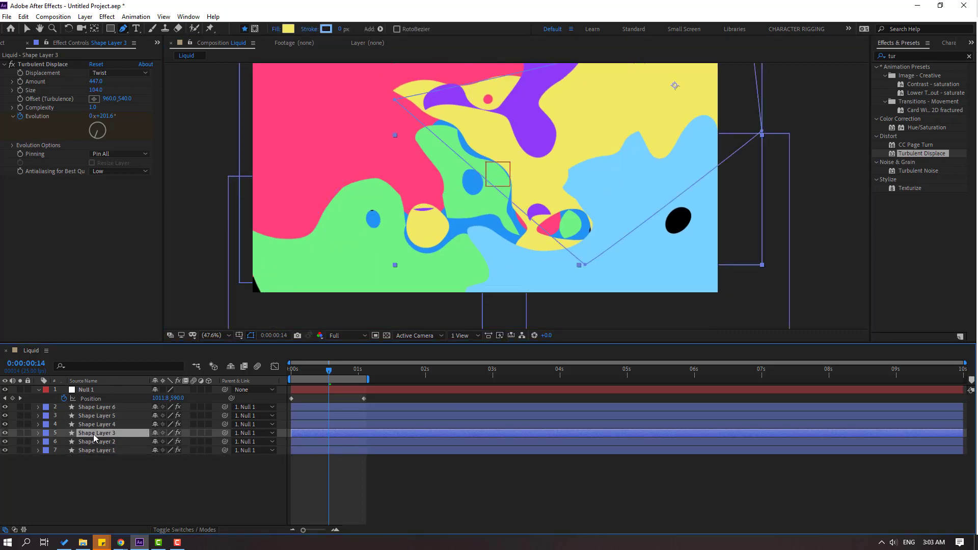
click(100, 425)
drag(291, 285, 316, 204)
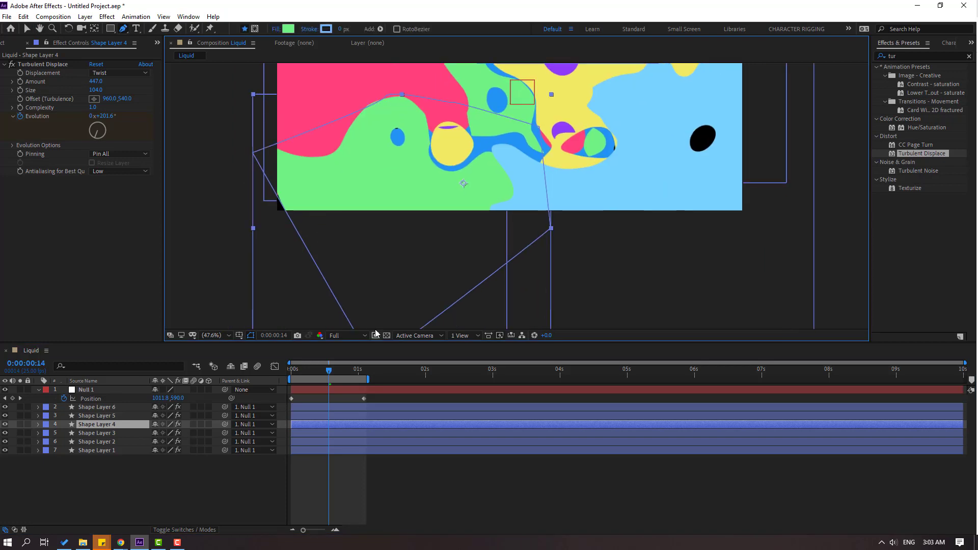
drag(376, 323, 374, 277)
drag(373, 318, 334, 322)
click(27, 29)
drag(586, 130, 566, 251)
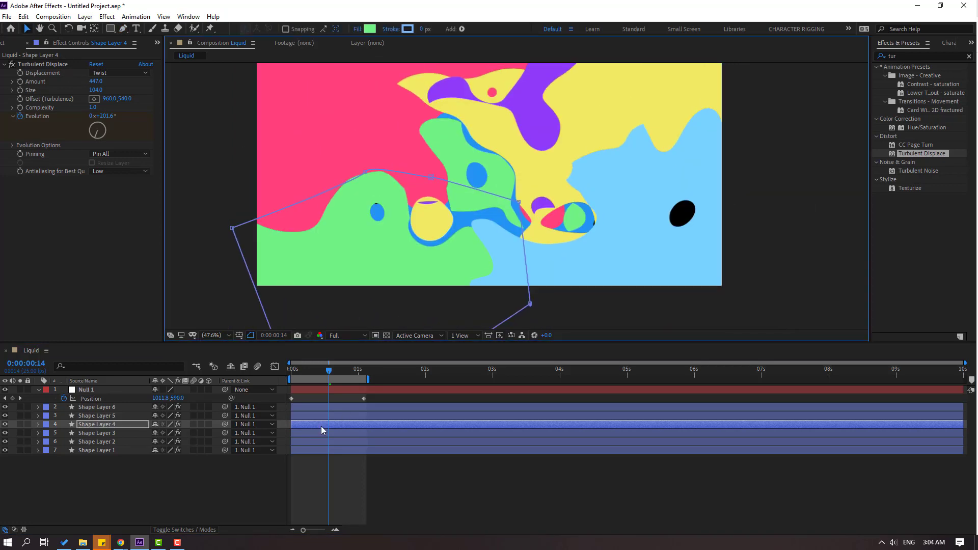
Nudge Shape Layer 5's inner left path point upward and set its Turbulent Displace Amount to 386.
click(97, 416)
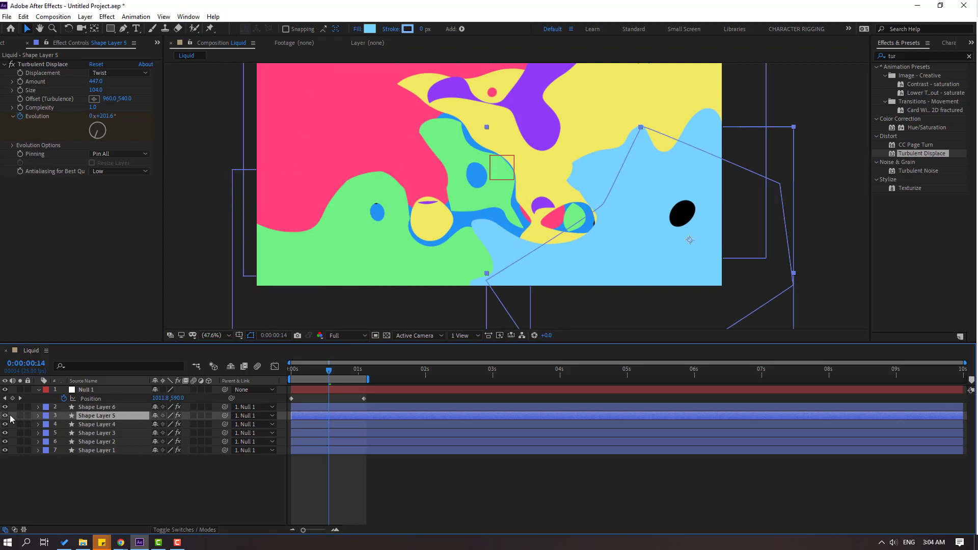
click(5, 416)
click(5, 415)
click(97, 417)
click(124, 28)
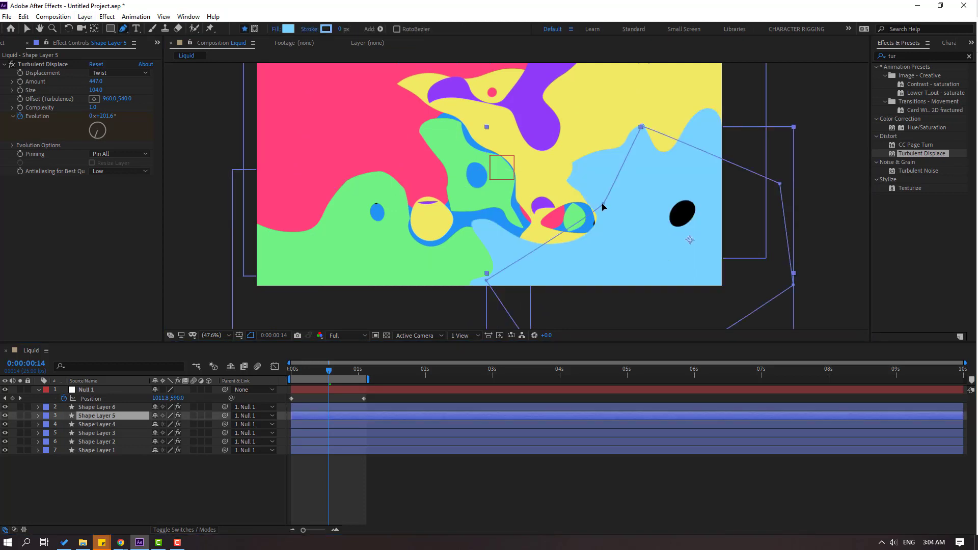
mouse_move(603, 204)
mouse_down()
mouse_move(583, 185)
mouse_move(693, 226)
mouse_move(609, 189)
mouse_up()
click(27, 29)
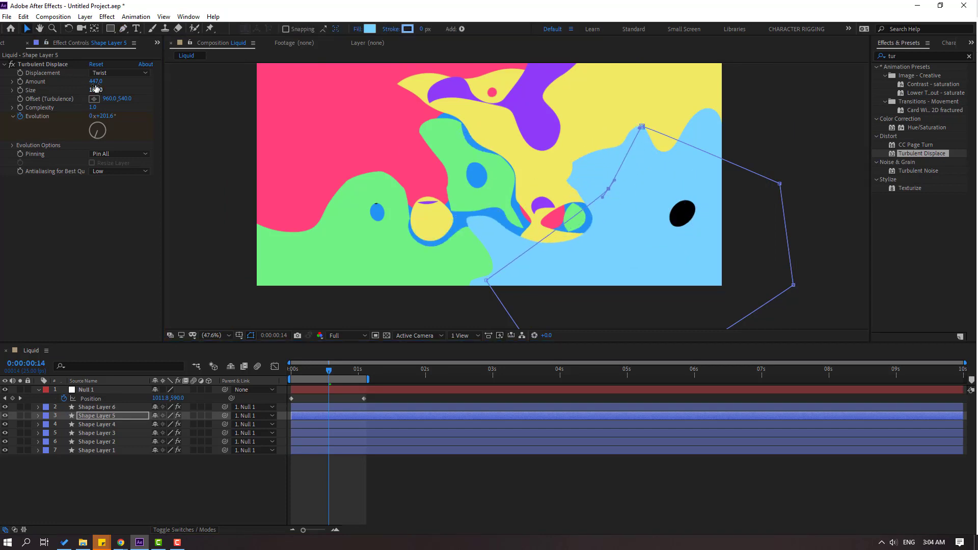
drag(96, 84, 69, 89)
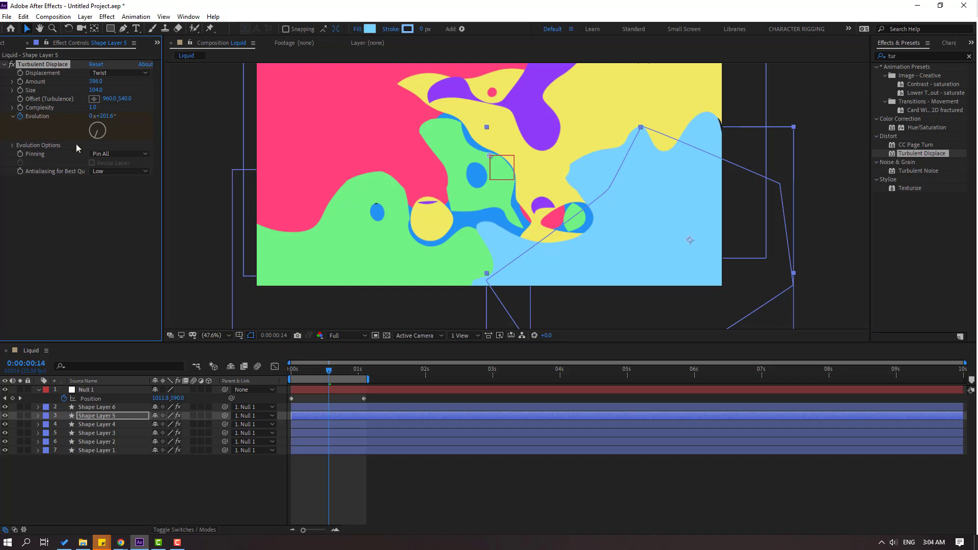
Scrub and preview the liquid transition within the work area to check for remaining black gaps.
drag(321, 375, 289, 376)
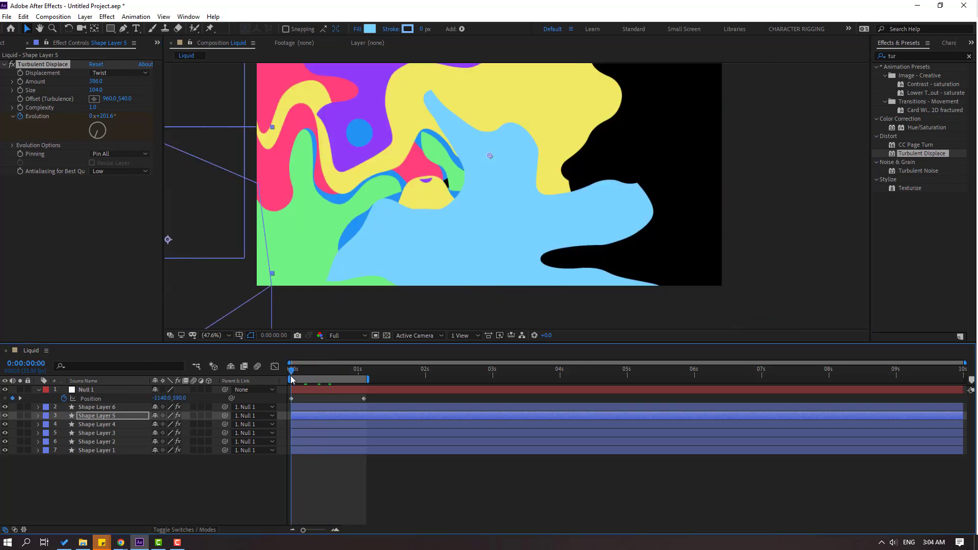
click(224, 336)
click(222, 357)
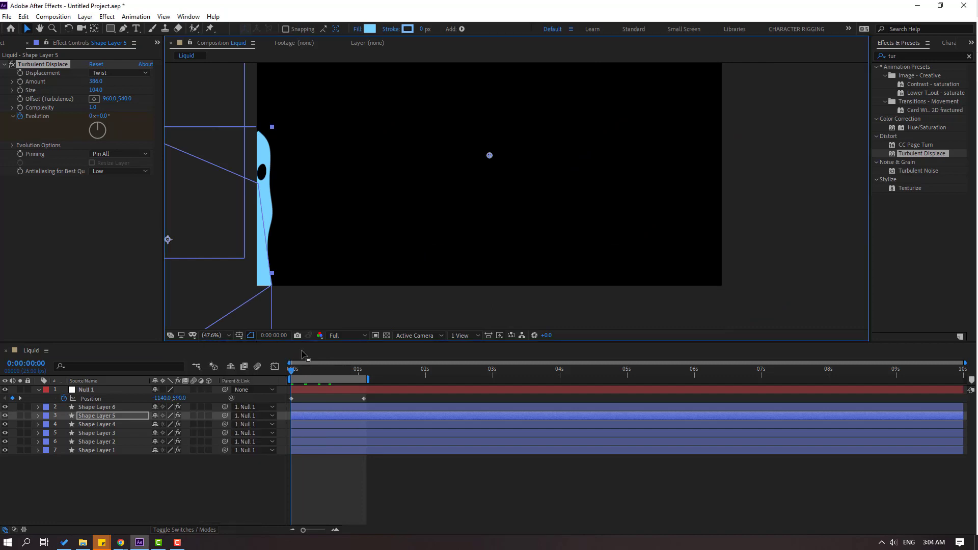
drag(294, 372, 308, 374)
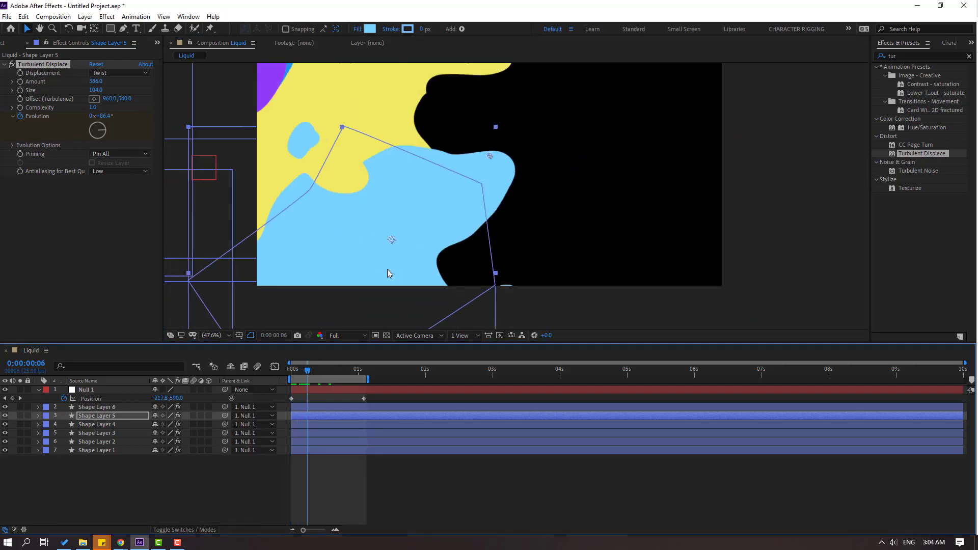
scroll(387, 269, down, 2)
click(224, 335)
click(223, 358)
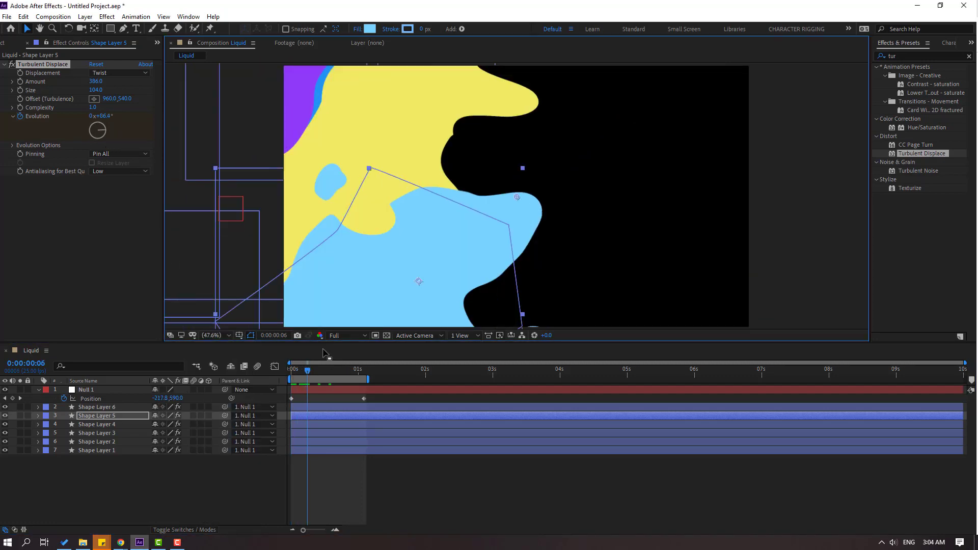
click(299, 372)
drag(295, 374, 335, 377)
key(space)
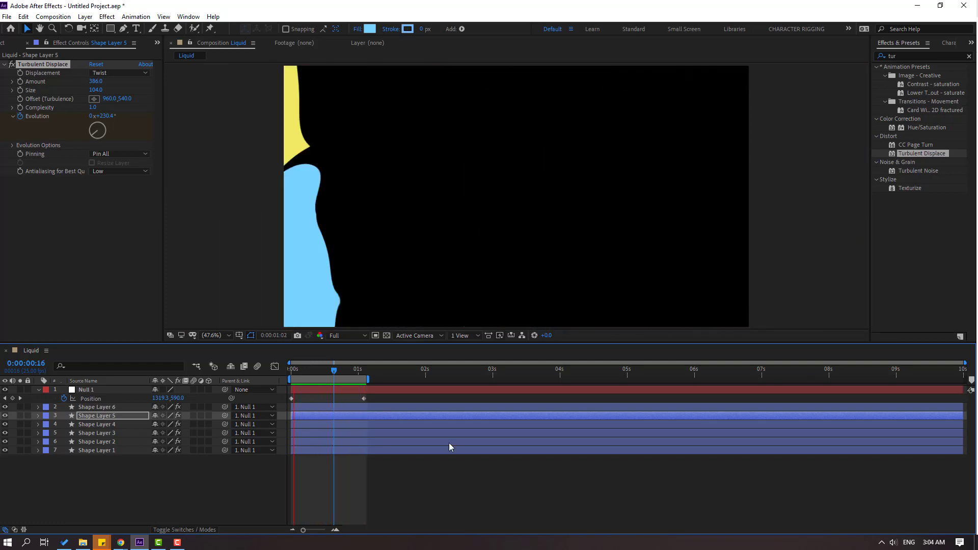
mouse_move(310, 367)
mouse_down()
mouse_move(337, 369)
mouse_move(275, 374)
mouse_move(318, 369)
mouse_up()
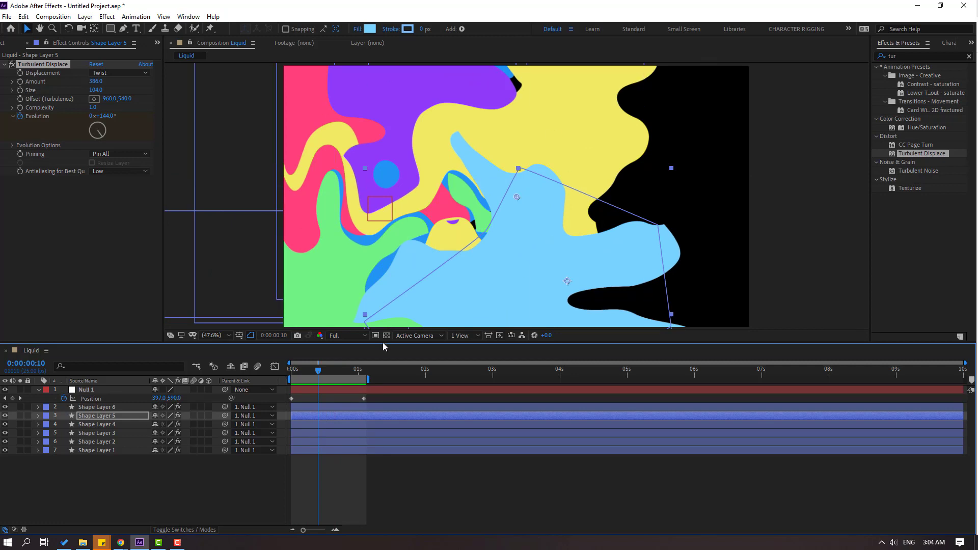
Pre-compose Null 1 and all six shape layers into Liquid_Transition_01, moving all attributes into the new composition.
drag(51, 479, 75, 398)
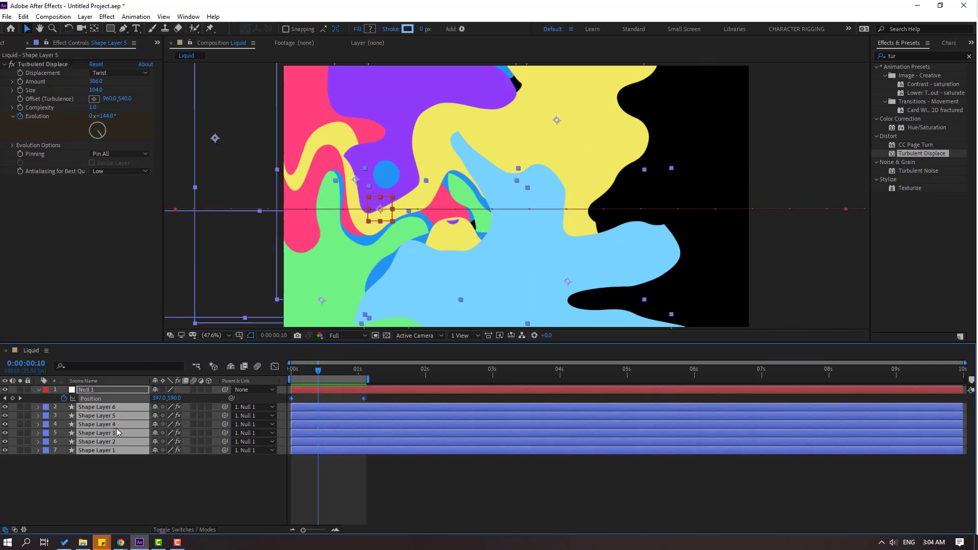
right_click(100, 427)
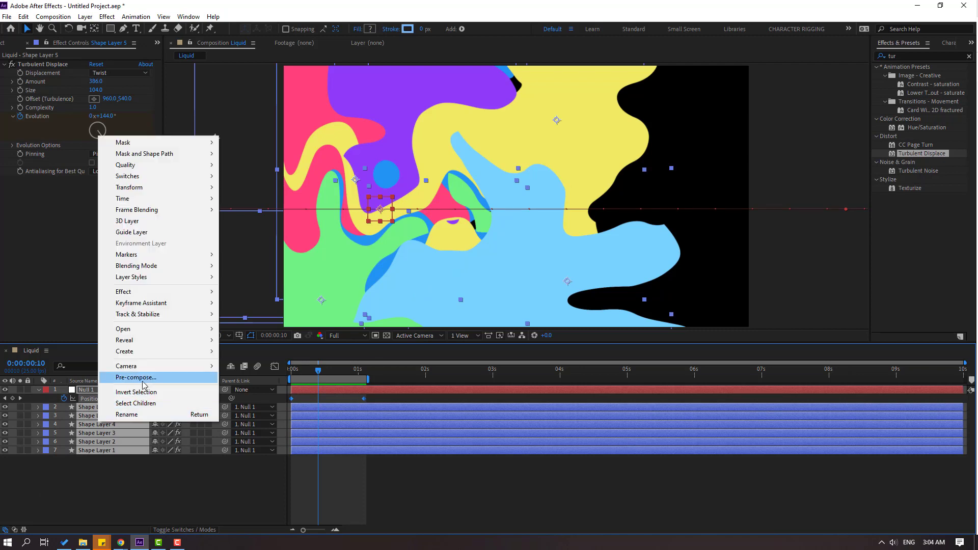
click(145, 380)
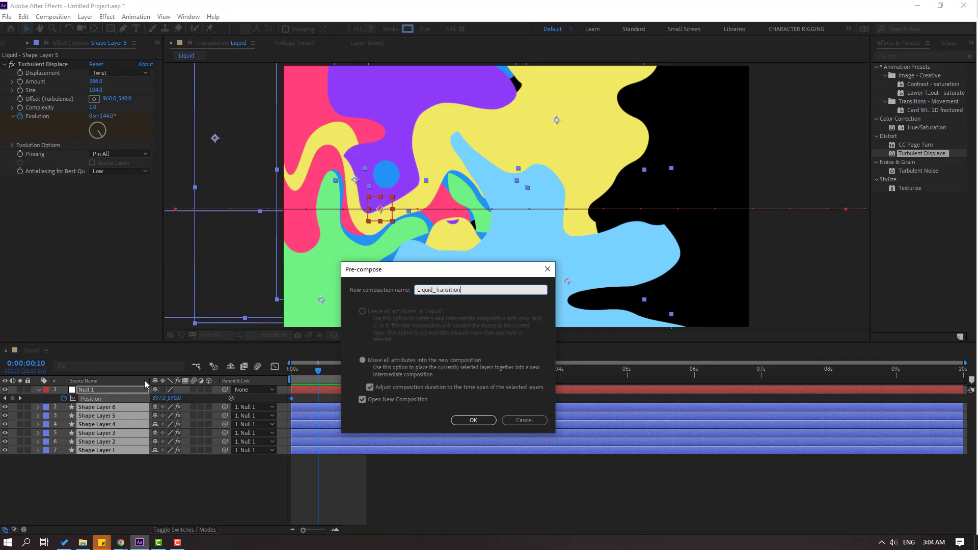
click(479, 423)
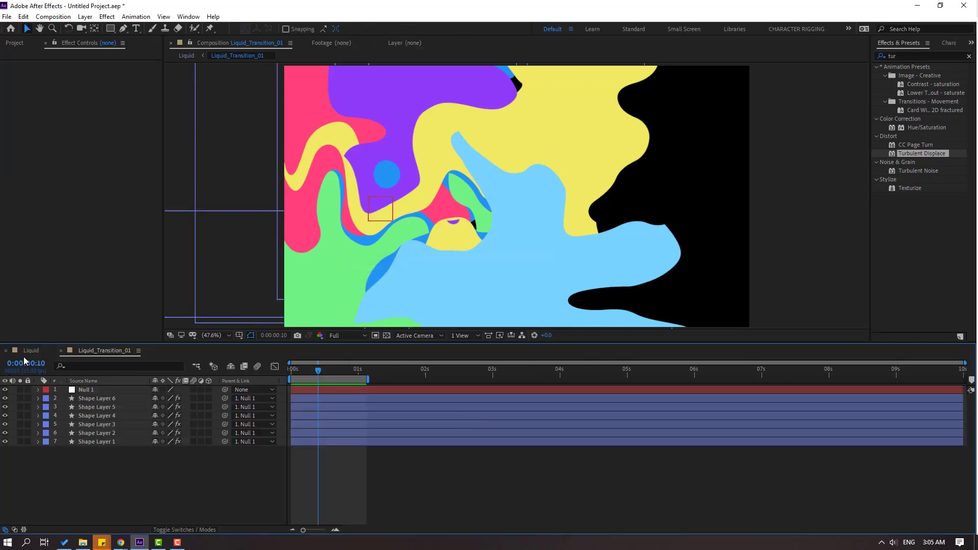
In the Liquid composition, duplicate the Liquid_Transition_01 layer at 0:00:00:13 and rename the upper copy Liquid_Transition_02.
click(30, 351)
drag(290, 374, 326, 374)
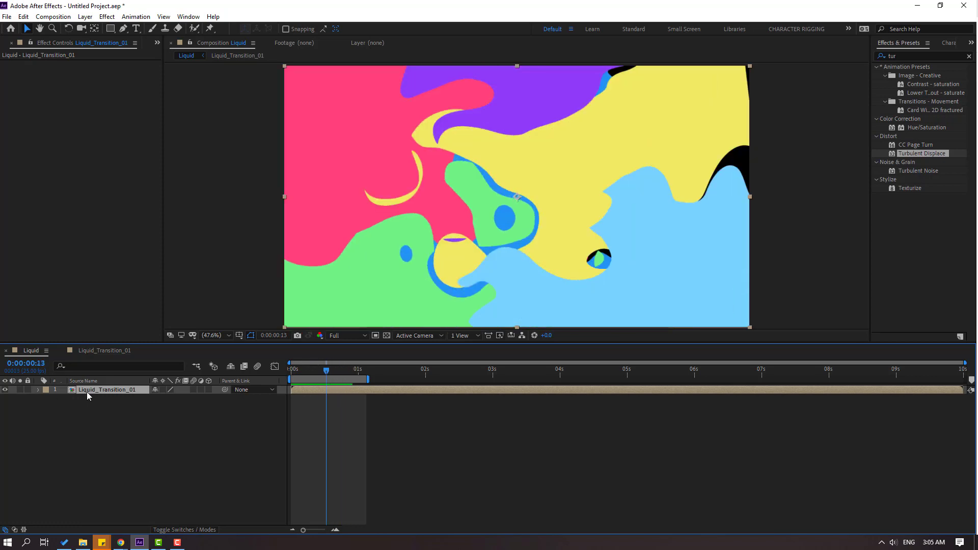
key(ctrl+d)
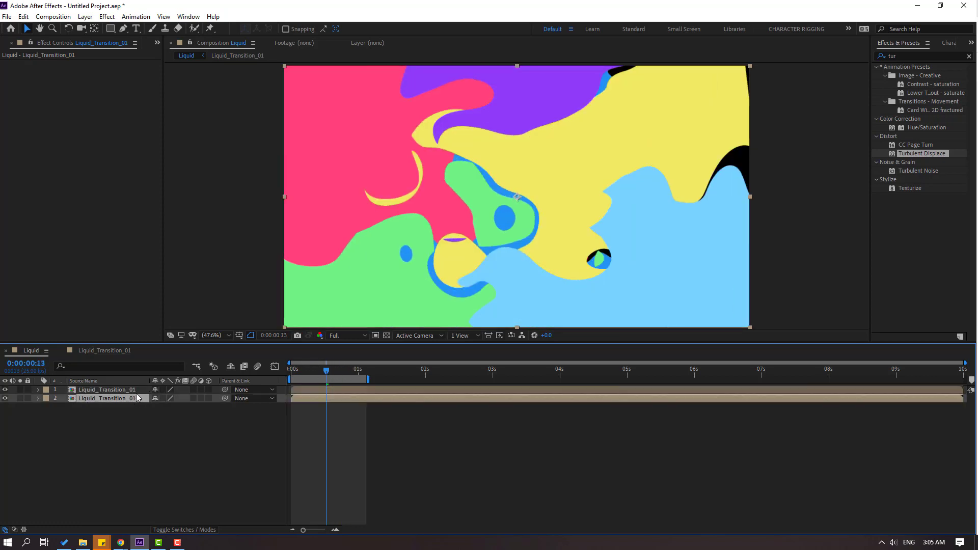
key(Return)
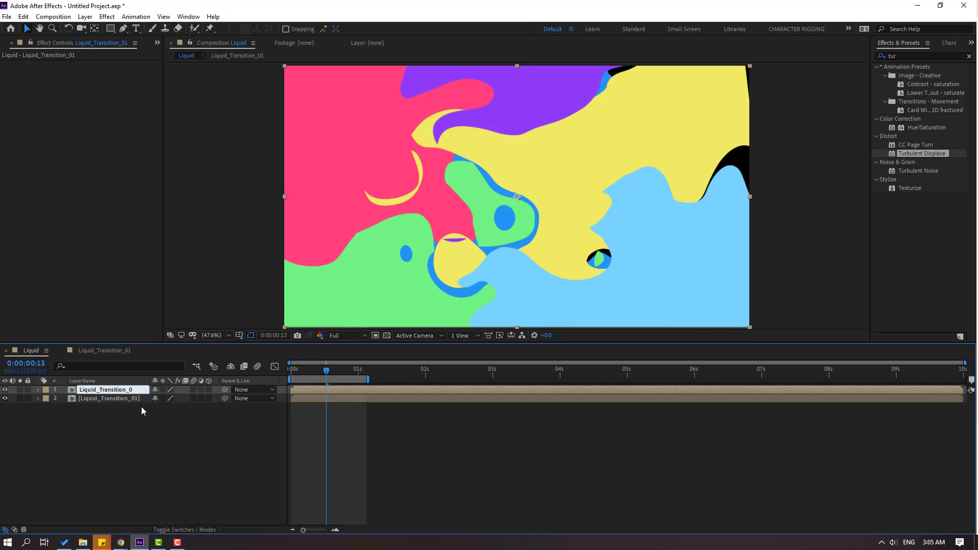
text(2)
key(Return)
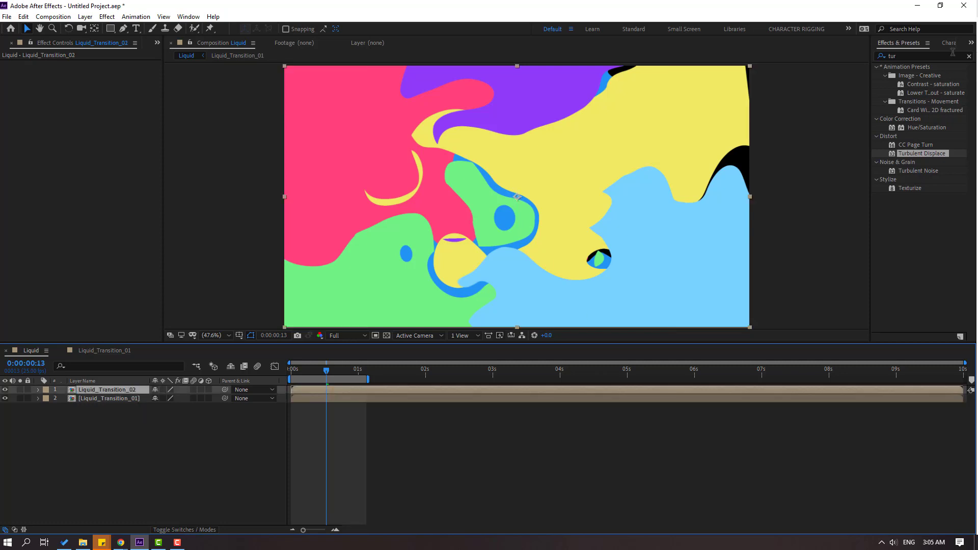
Find the Hue/Saturation effect and apply it to the Liquid_Transition_02 layer.
click(915, 56)
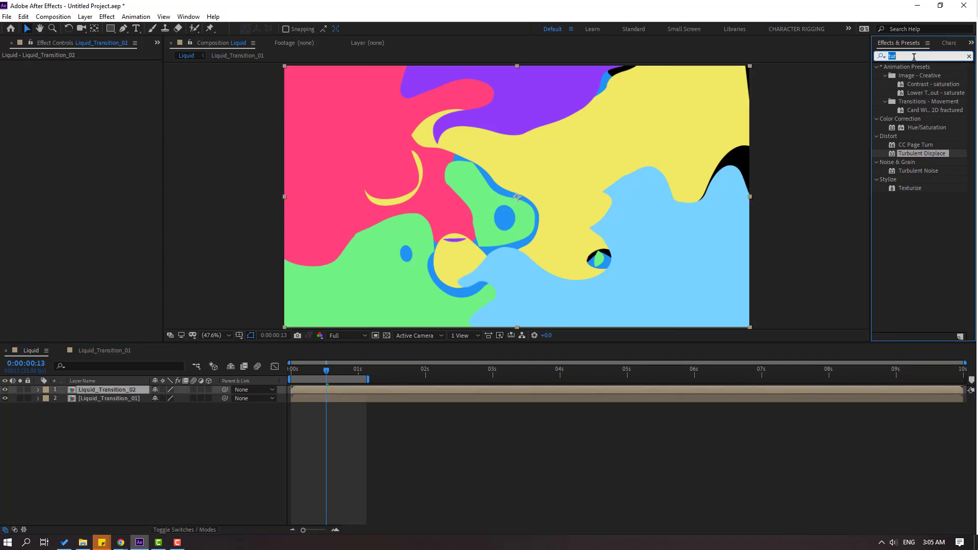
text(hue)
double_click(928, 111)
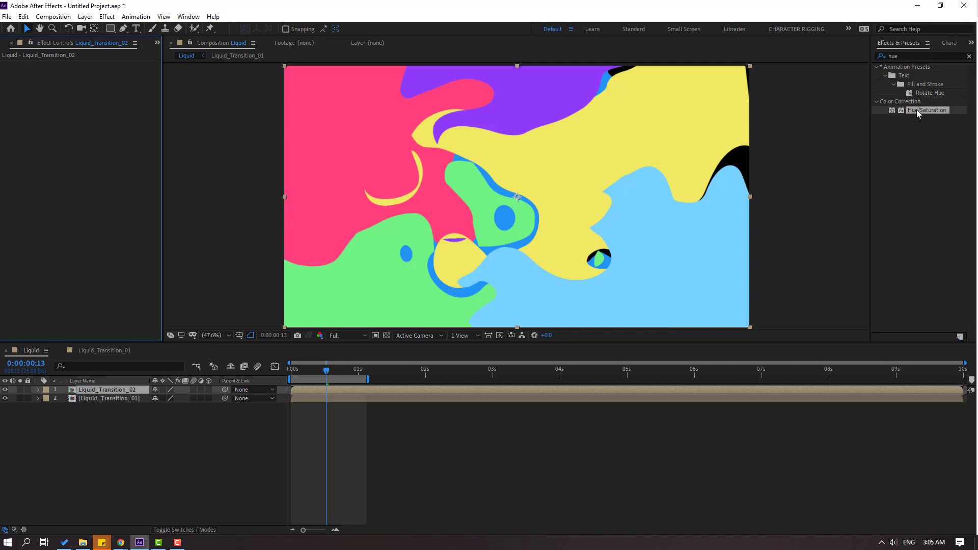
drag(923, 110, 92, 390)
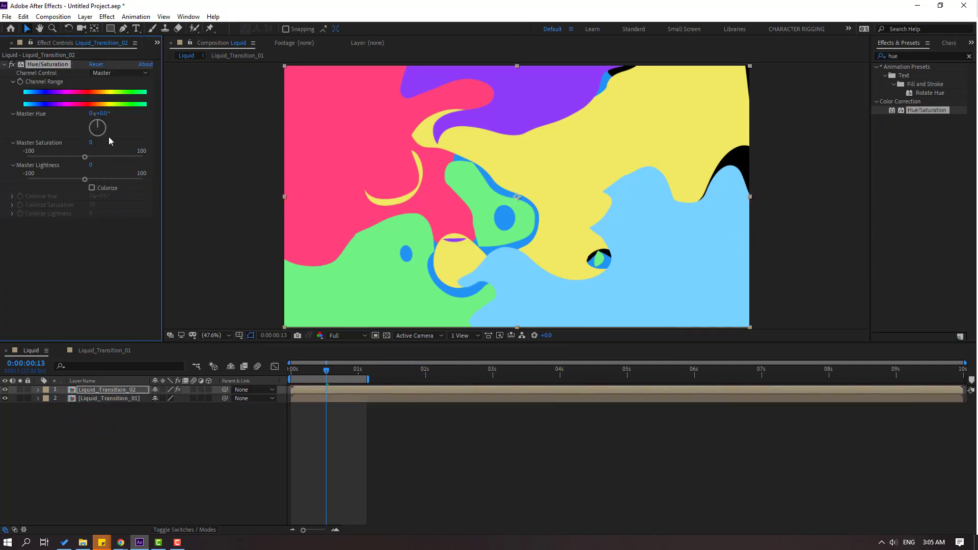
Recolour Liquid_Transition_02 with Master Hue +258°, Master Saturation 7 and Master Lightness 15, toggling the layer's visibility to compare colours.
drag(101, 113, 227, 111)
click(5, 389)
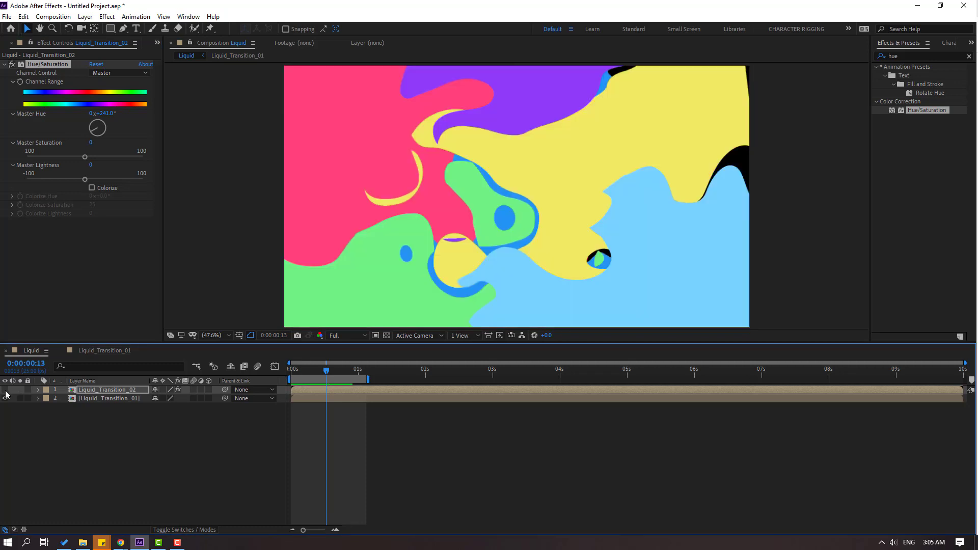
click(5, 390)
click(5, 390)
click(5, 391)
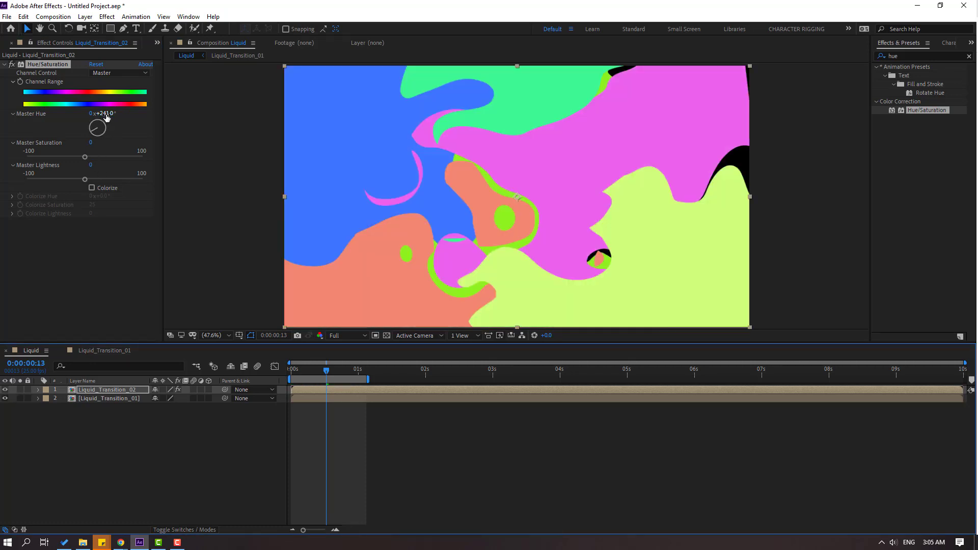
drag(107, 117, 115, 128)
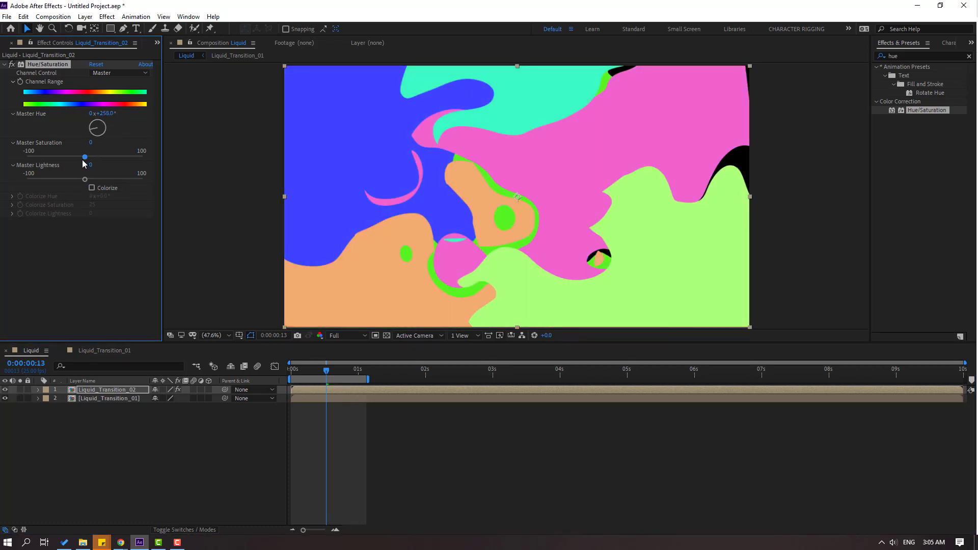
drag(83, 157, 95, 183)
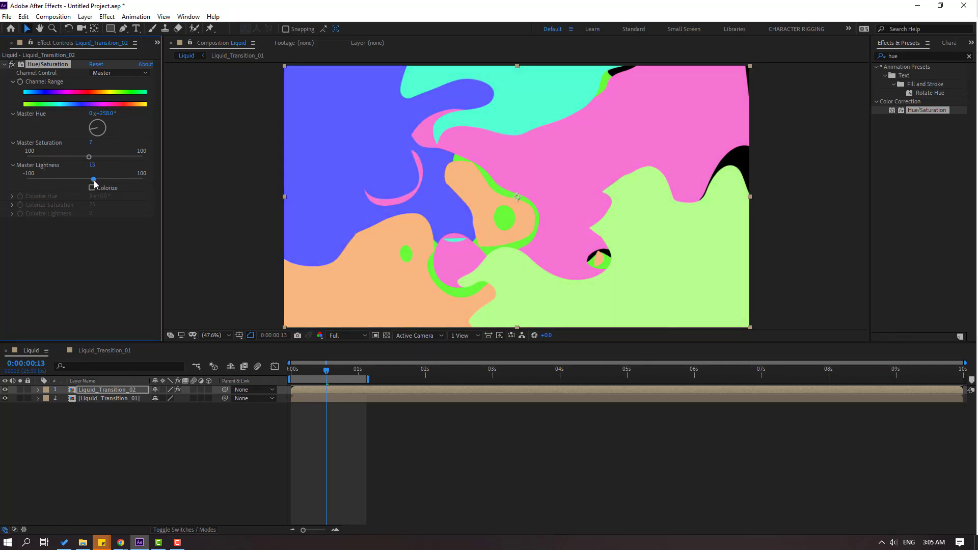
Shift Liquid_Transition_02 to start just after 1 second, extend the work area's end to just past 2 seconds, and preview from the beginning.
mouse_move(311, 374)
mouse_down()
mouse_move(297, 376)
mouse_move(356, 390)
mouse_move(289, 373)
mouse_move(323, 374)
mouse_move(301, 376)
mouse_up()
drag(340, 374, 274, 394)
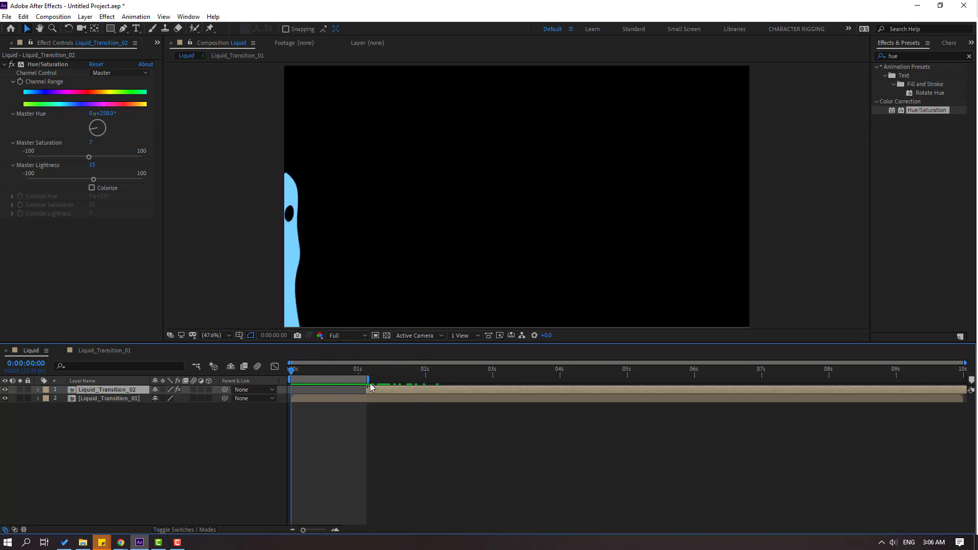
drag(368, 379, 452, 379)
key(space)
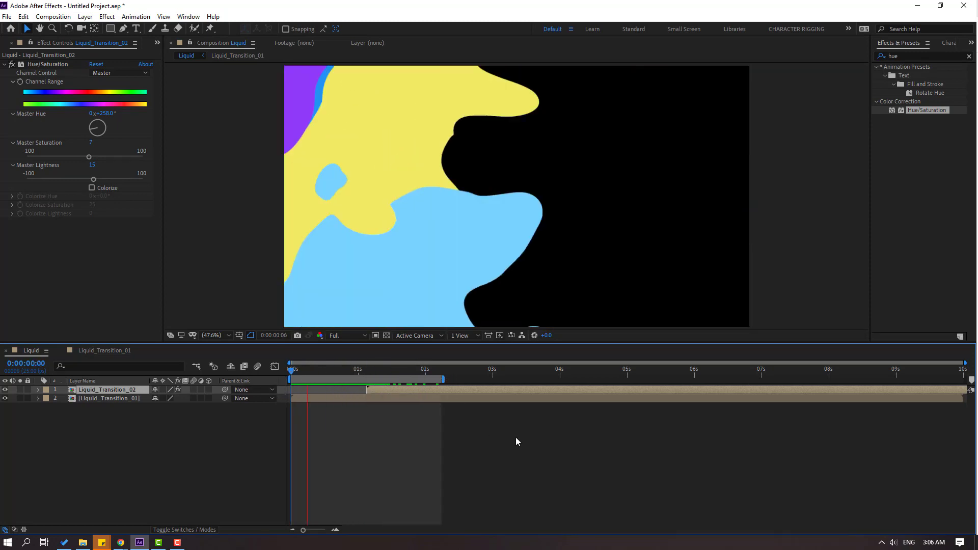